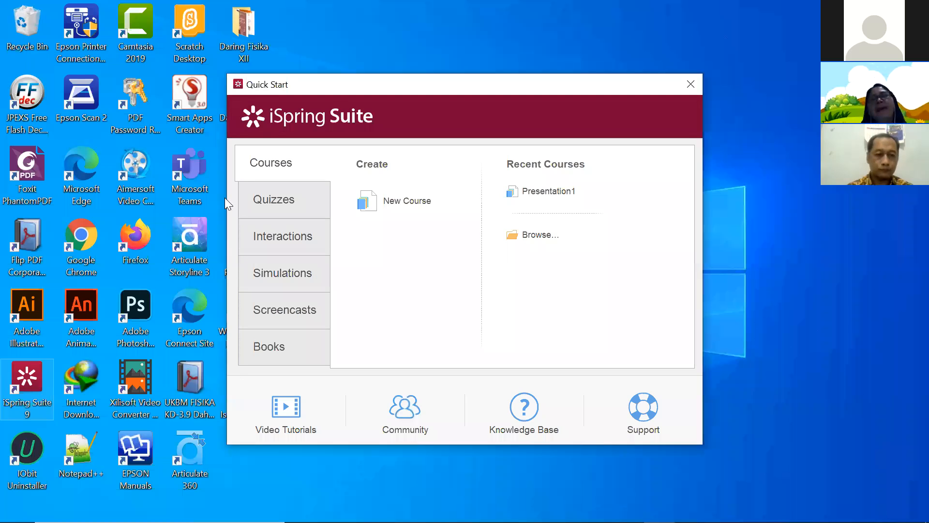
- View the Quizzes page of the Quick Start window, then move on to the Interactions page
left_click(556, 400)
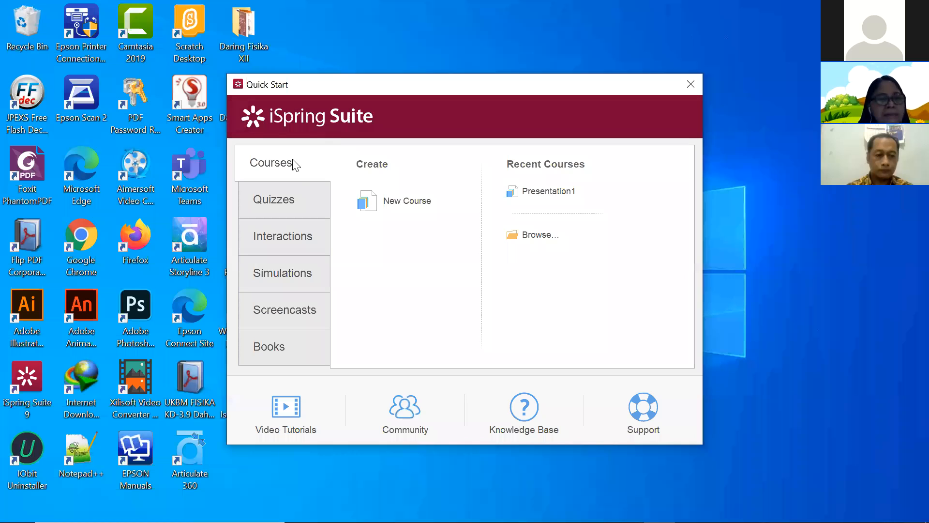
left_click(303, 204)
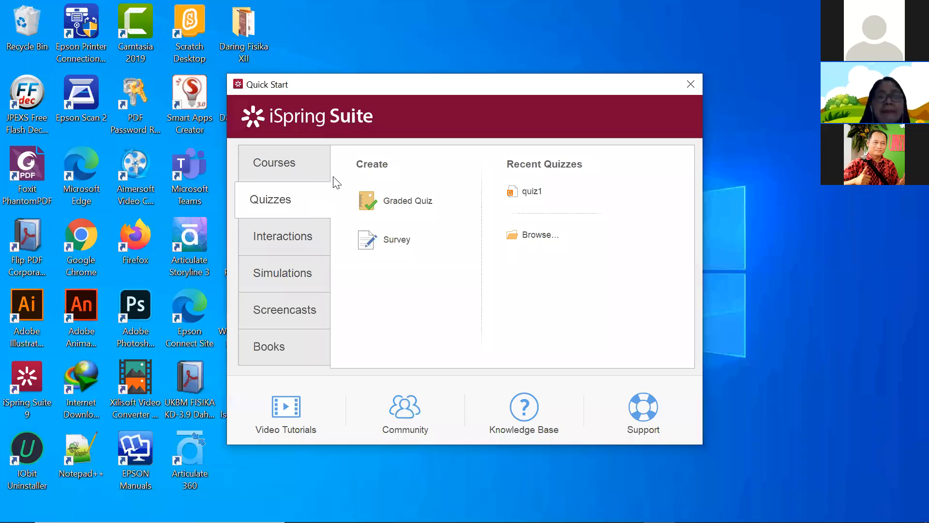
left_click(296, 244)
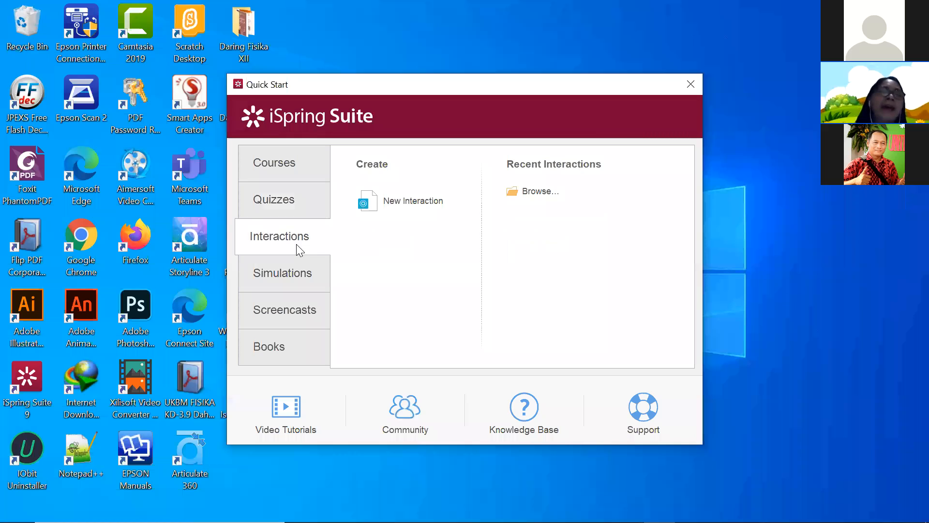
- Browse the Simulations and Screencasts pages, ending on the Books page
left_click(289, 277)
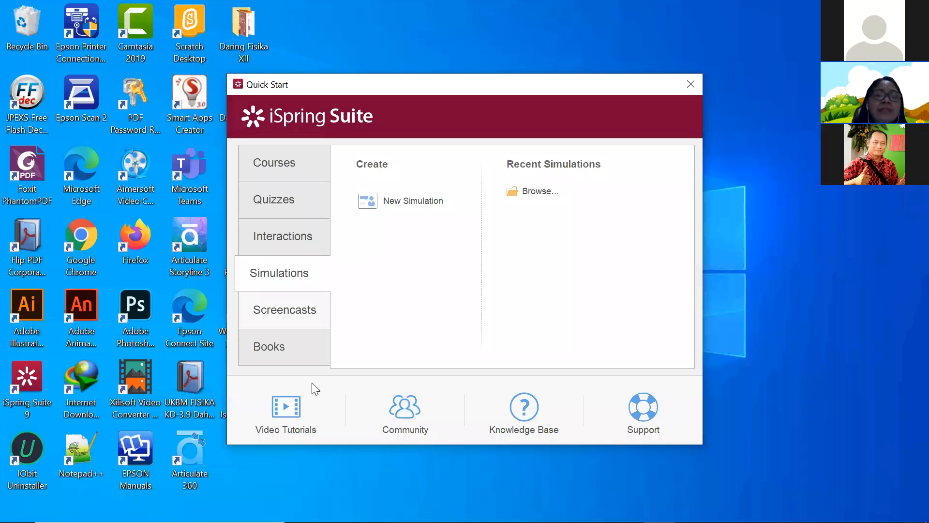
left_click(307, 314)
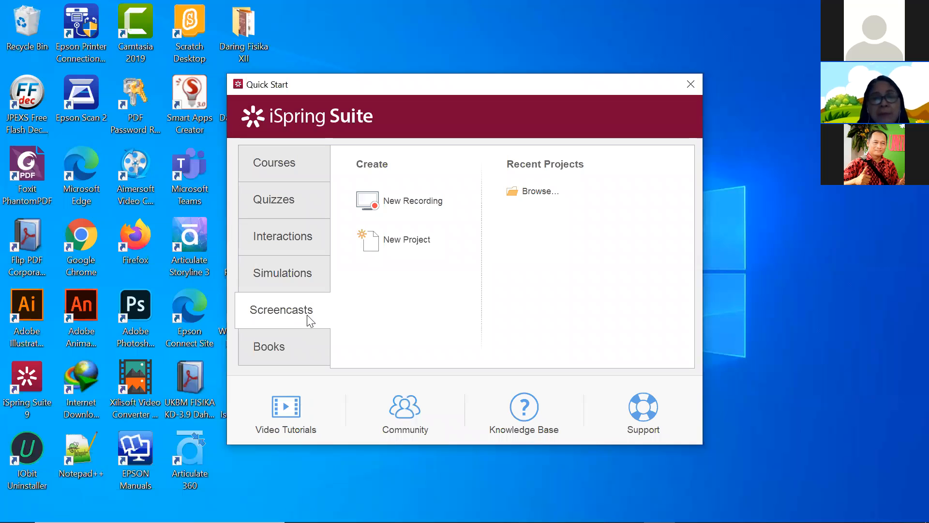
left_click(285, 359)
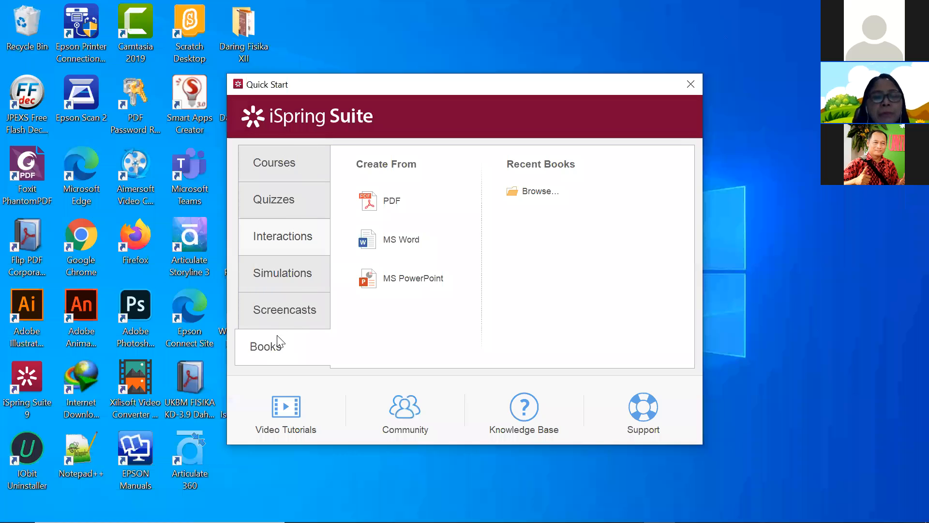
- Go back to the Quizzes page showing Graded Quiz, Survey and recent quiz1
left_click(287, 203)
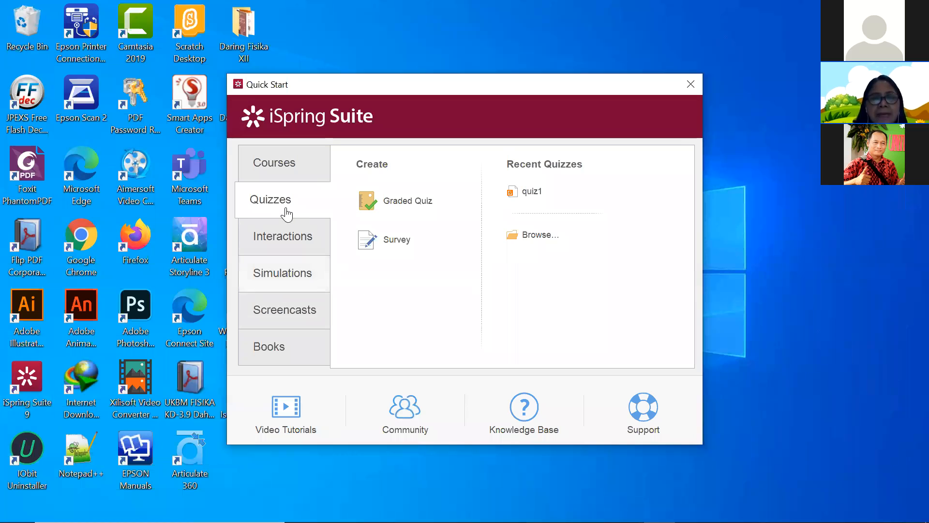
- Create a new Graded Quiz from the Quizzes page
left_click(410, 206)
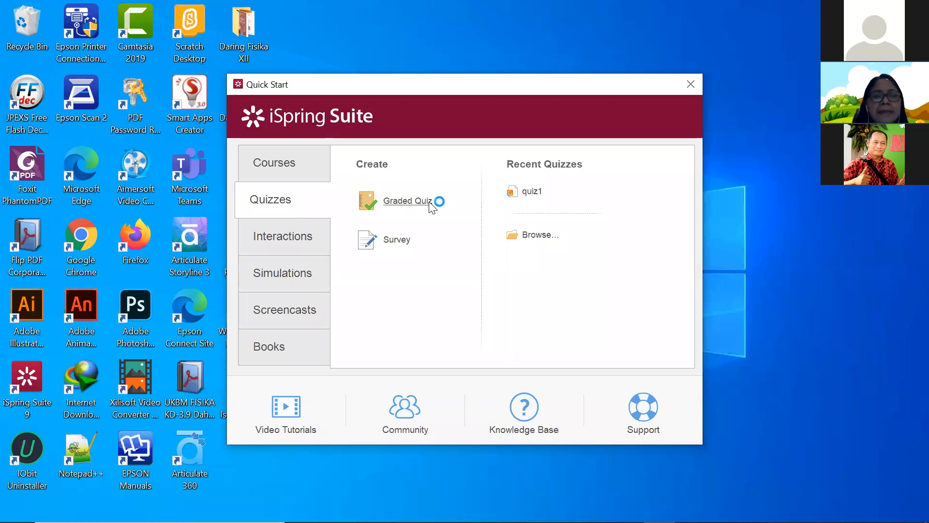
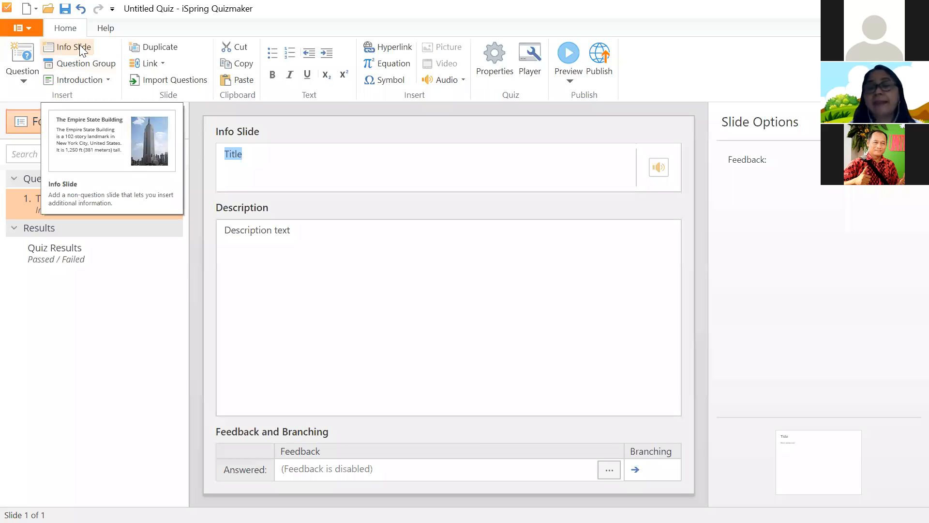
- Expand the Introduction slide-type list on the Home ribbon
left_click(105, 81)
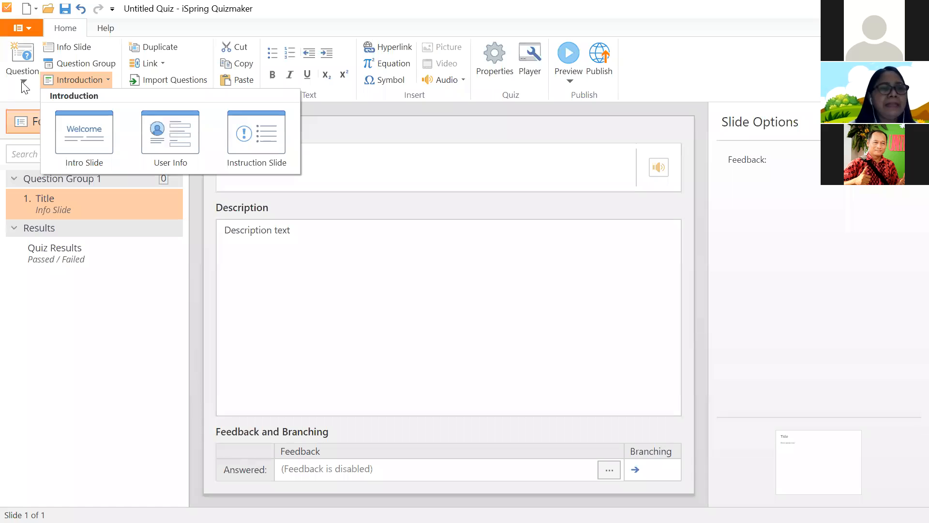
left_click(23, 86)
- Look through the question-type gallery and dismiss it without adding a question
left_click(24, 86)
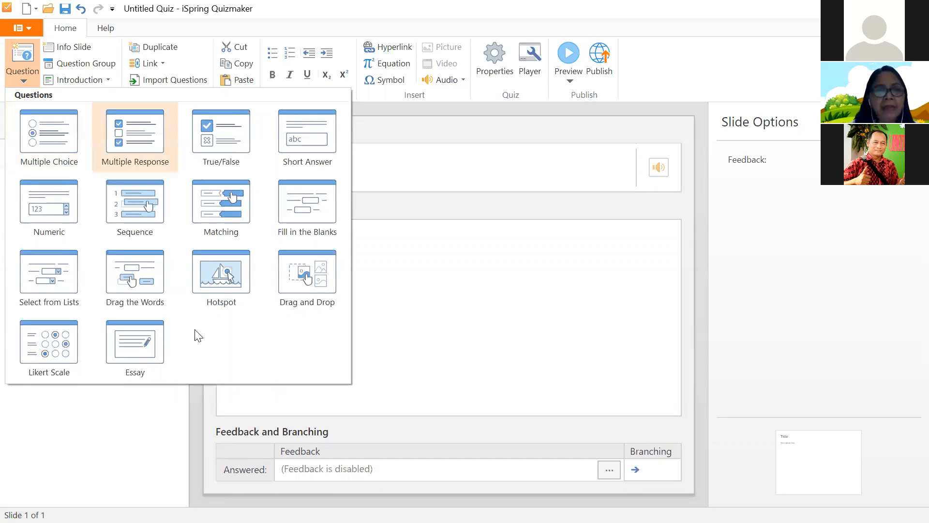
left_click(109, 420)
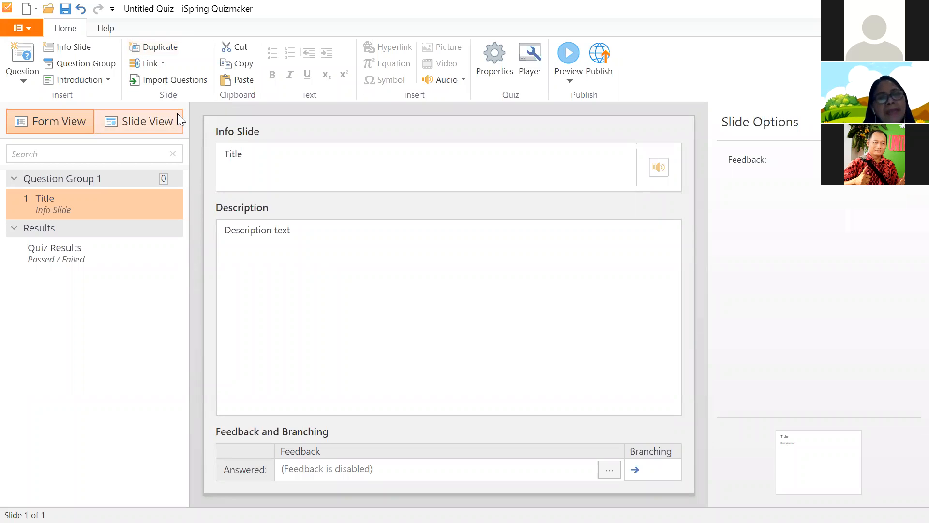
left_click(182, 81)
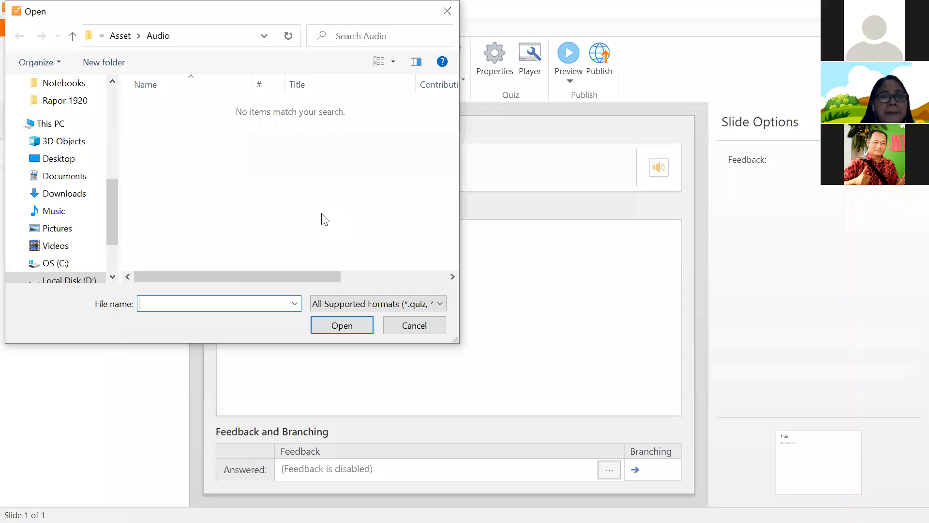
left_click(434, 326)
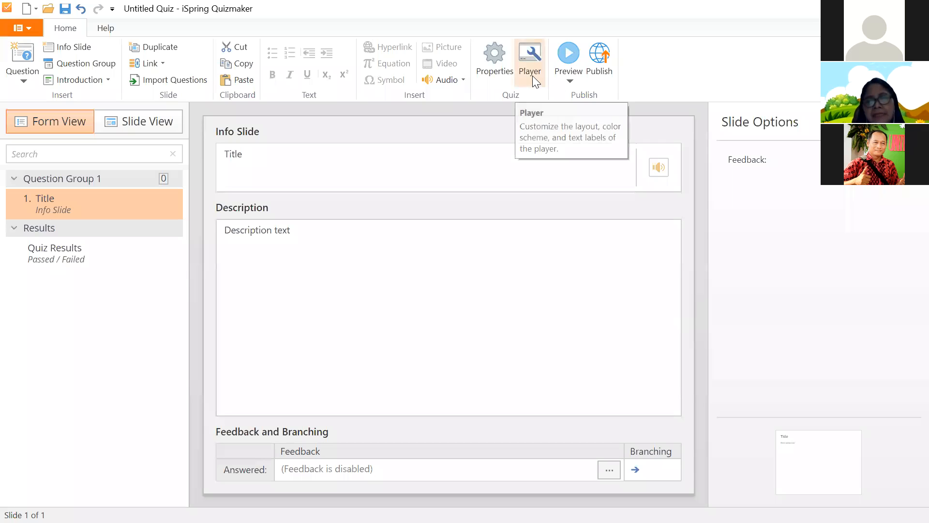
- Bring up the Quiz Properties dialog showing the Untitled Quiz main properties
left_click(494, 75)
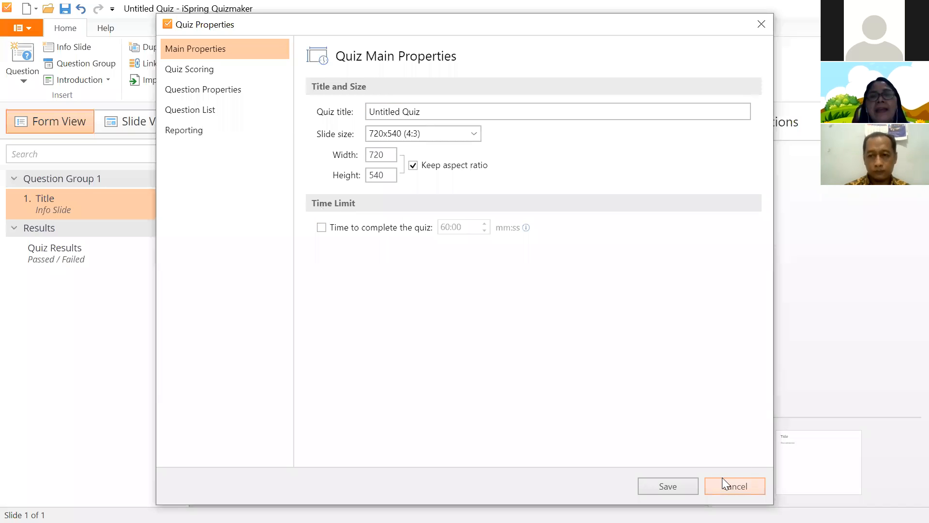
- Cancel Quiz Properties, keeping the Untitled Quiz title and 720x540 slide size
left_click(736, 486)
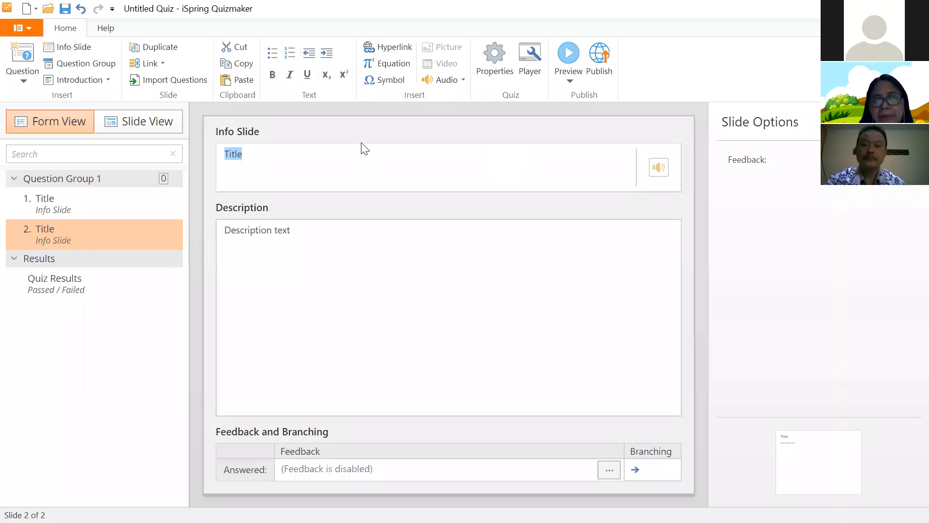
- Enter 'QUIZ FISIKA LISTRIK ARUS SEARAH' as the second info slide's title
left_click(281, 160)
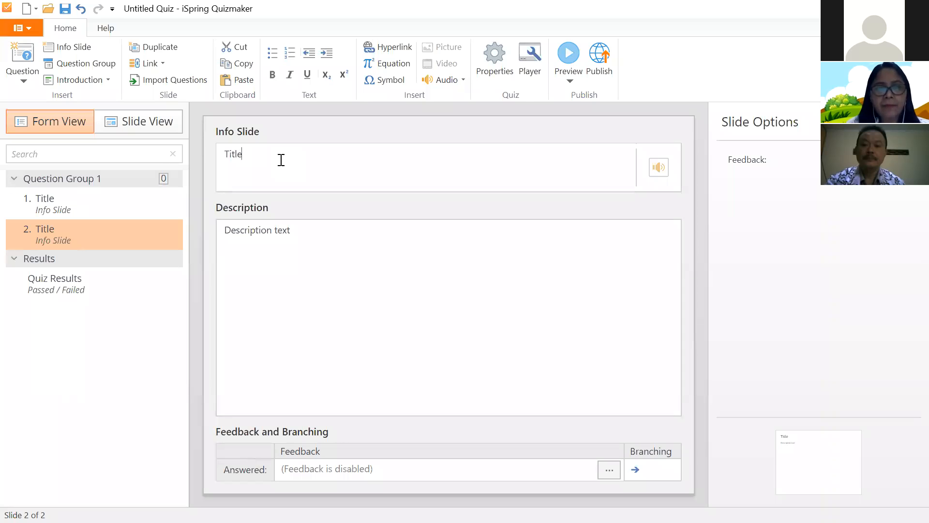
type("QUIZ FISIKA LISTRIK ARUS SEA")
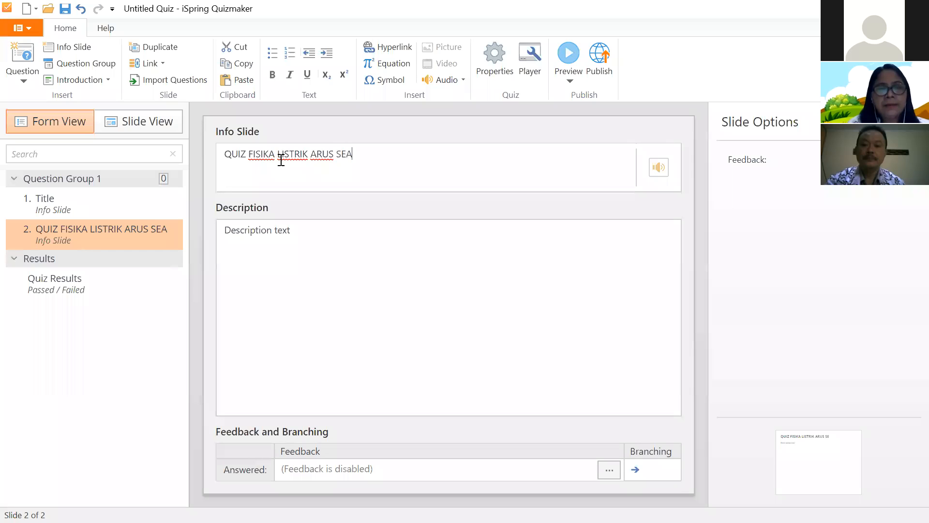
type("RAH")
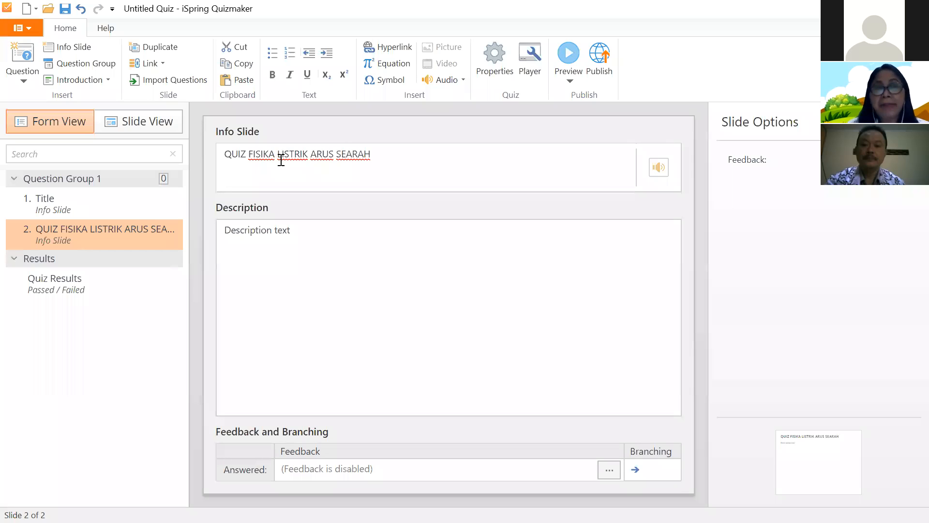
- Bold the whole title 'QUIZ FISIKA LISTRIK ARUS SEARAH'
left_click(219, 158)
left_click_drag(400, 152, 308, 130)
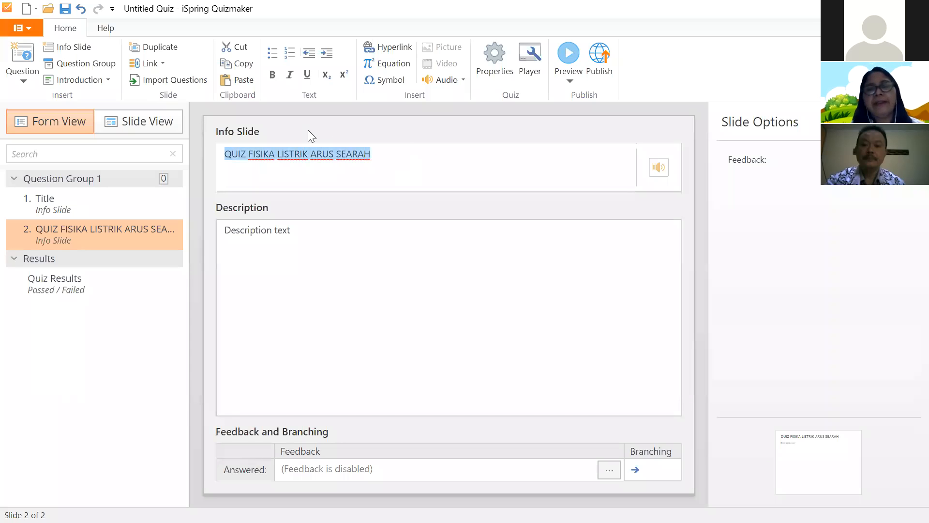
left_click(277, 76)
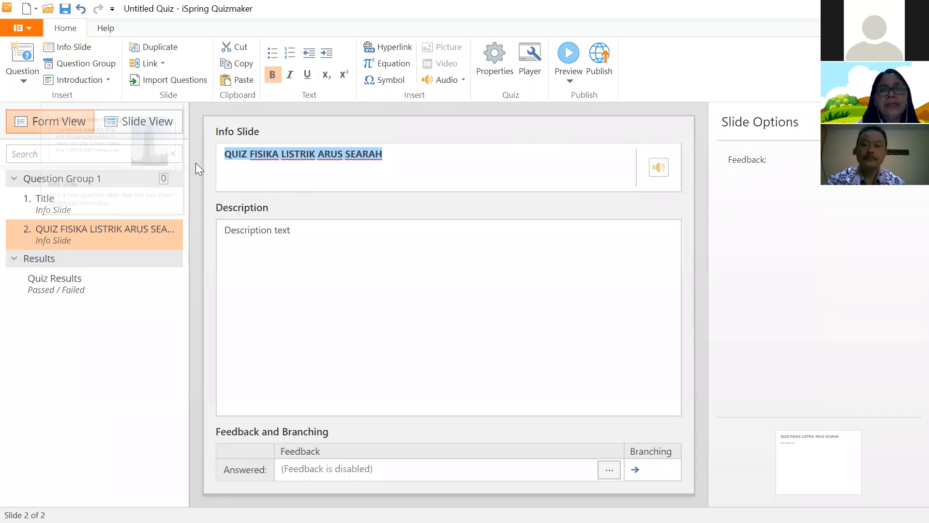
left_click(252, 255)
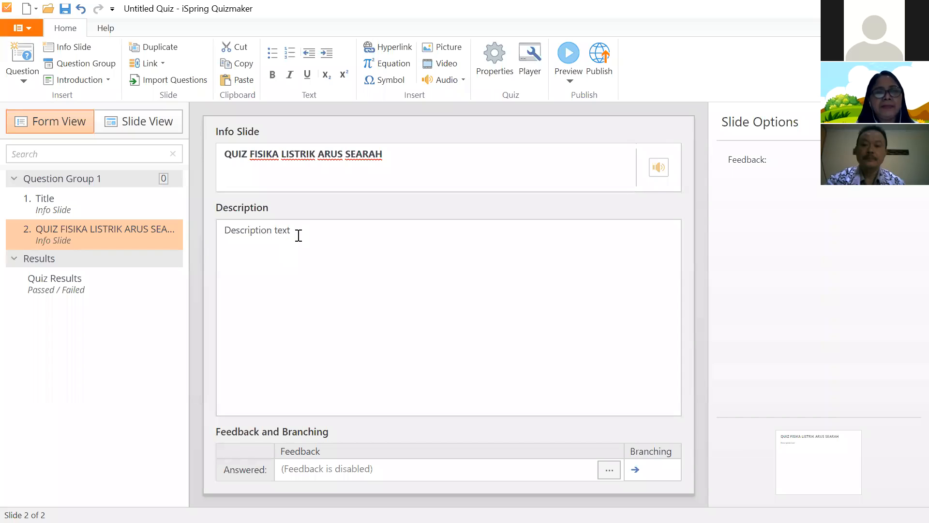
- Replace the placeholder description with 'Quiz Fisika Listrik Arus Searah dalam model AKM.....'
left_click_drag(297, 235, 225, 235)
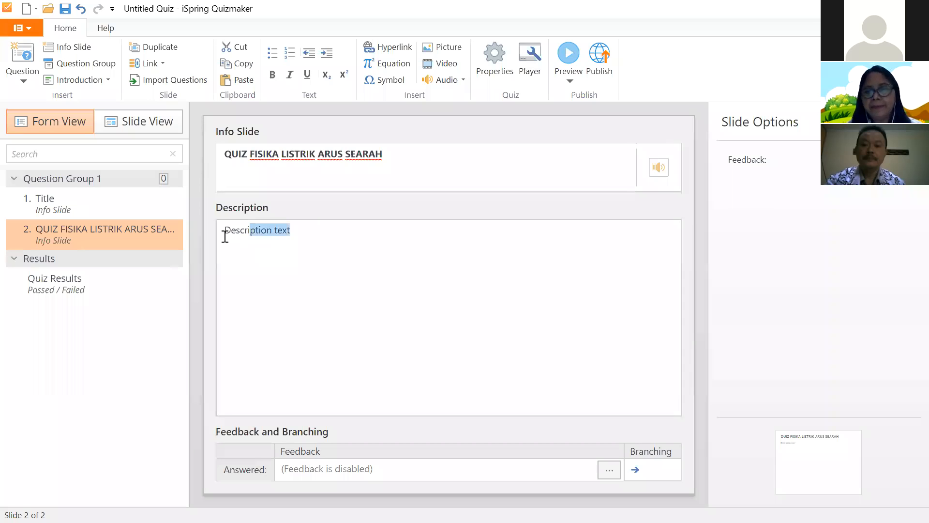
key("BackSpace")
type("Q")
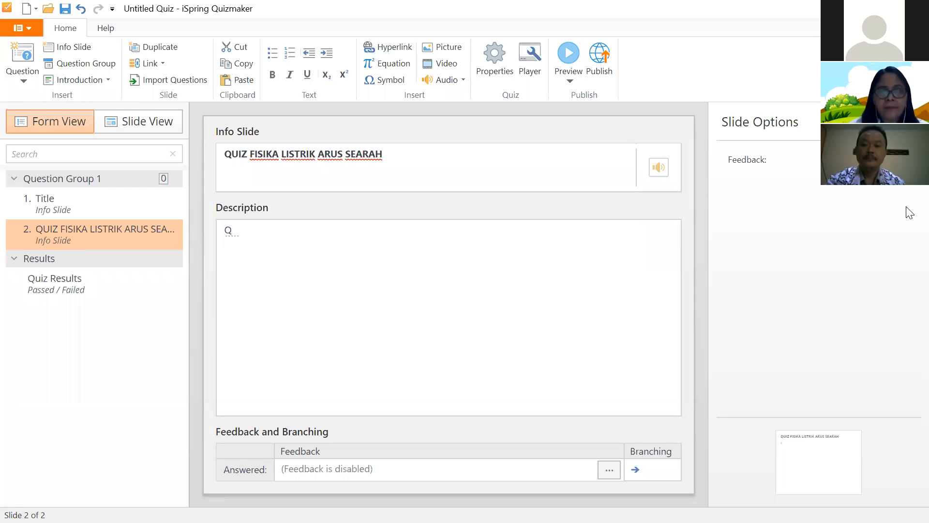
type("UIZ")
key("BackSpace")
key("BackSpace")
key("BackSpace")
key("BackSpace")
type("u")
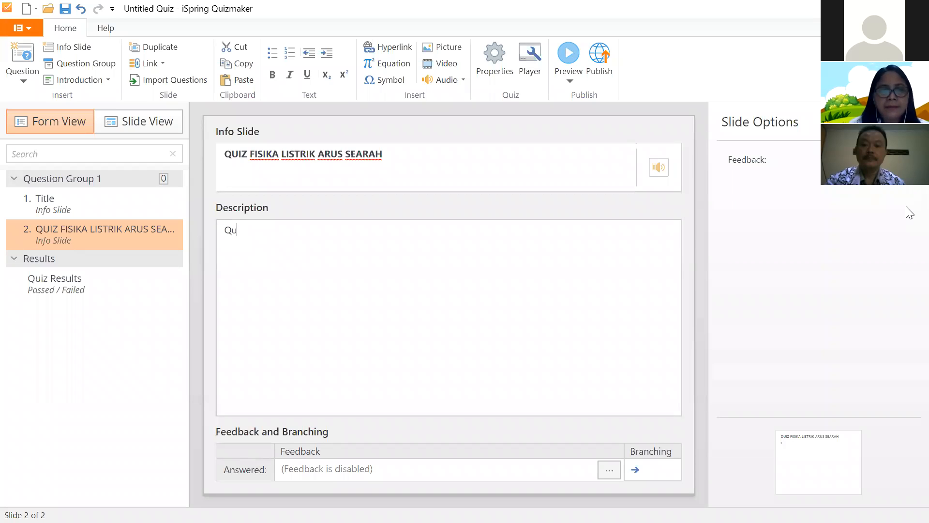
type("iz F")
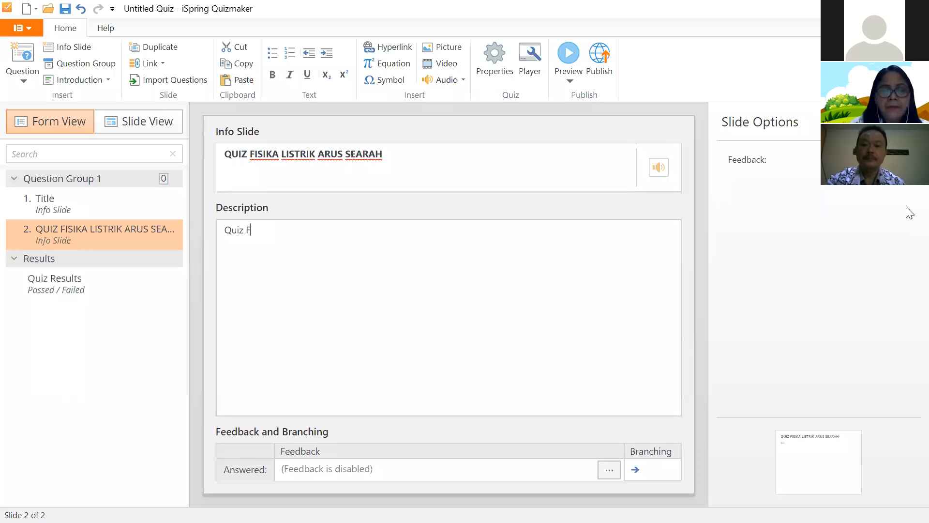
type("isika L")
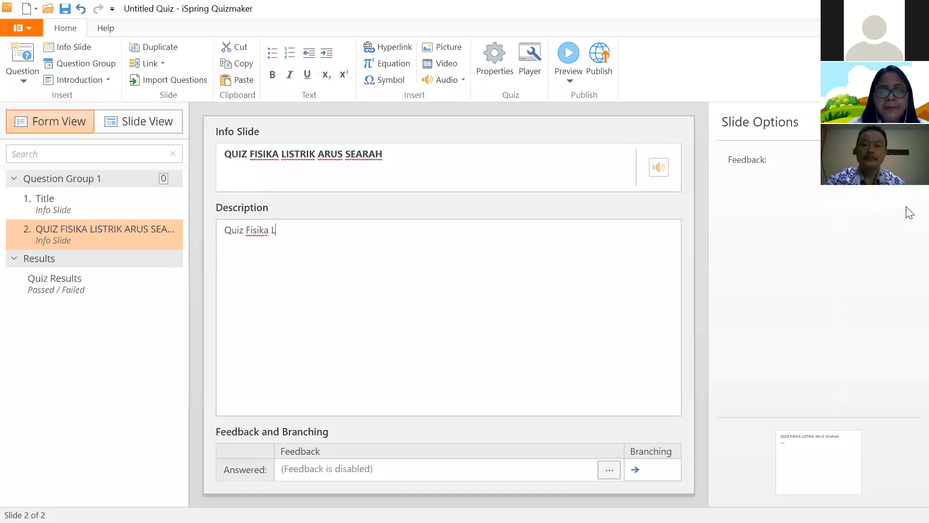
type("istrik Arus ")
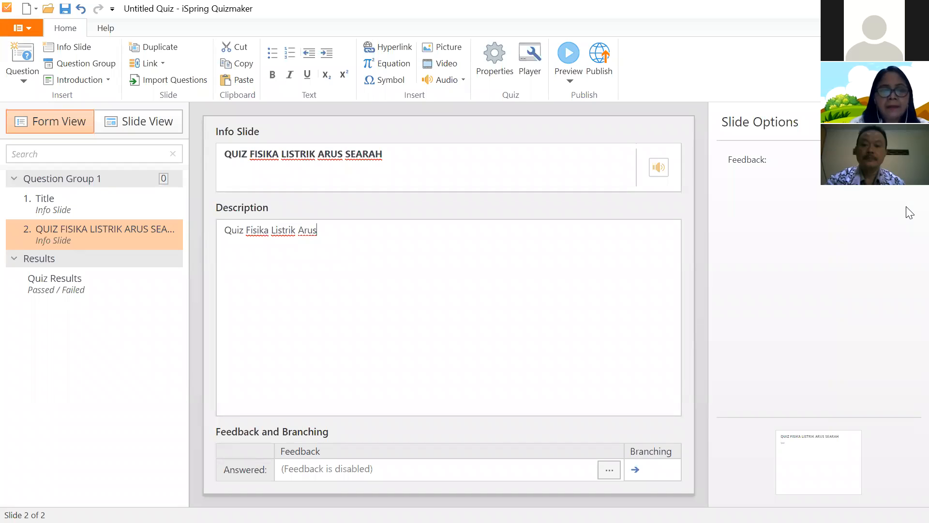
type("Searah")
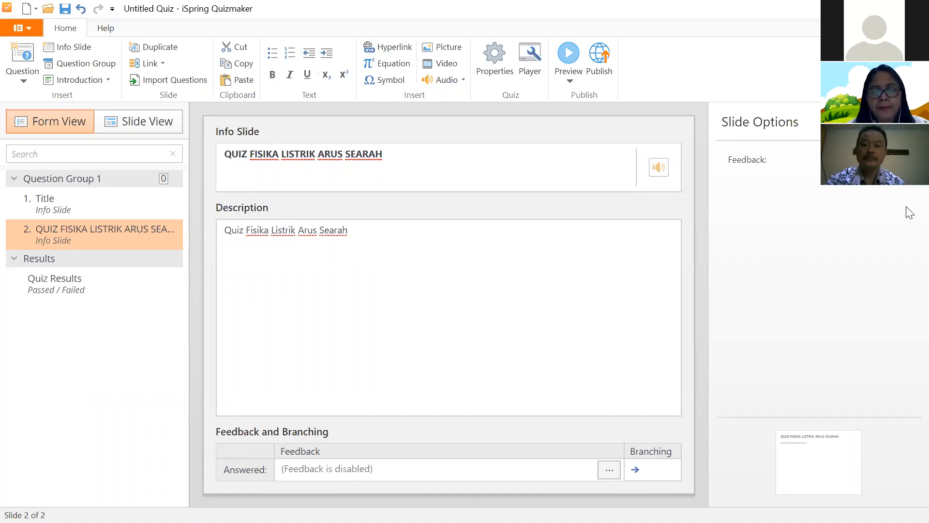
type(" dalam mod")
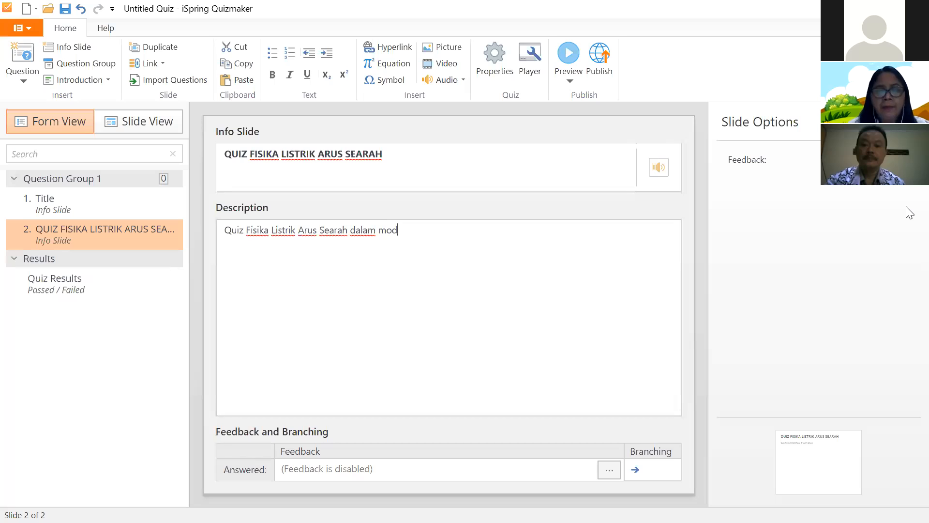
type("el AKM.....")
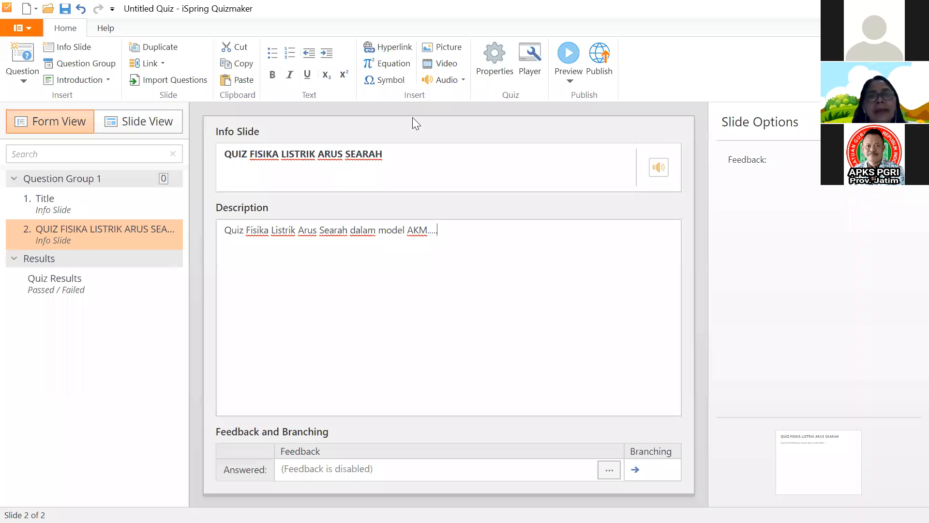
- Insert the palm-tree GIF from Webinar Ispring PGRI > Asset > ANIMATED OBJECT as a picture
left_click(451, 48)
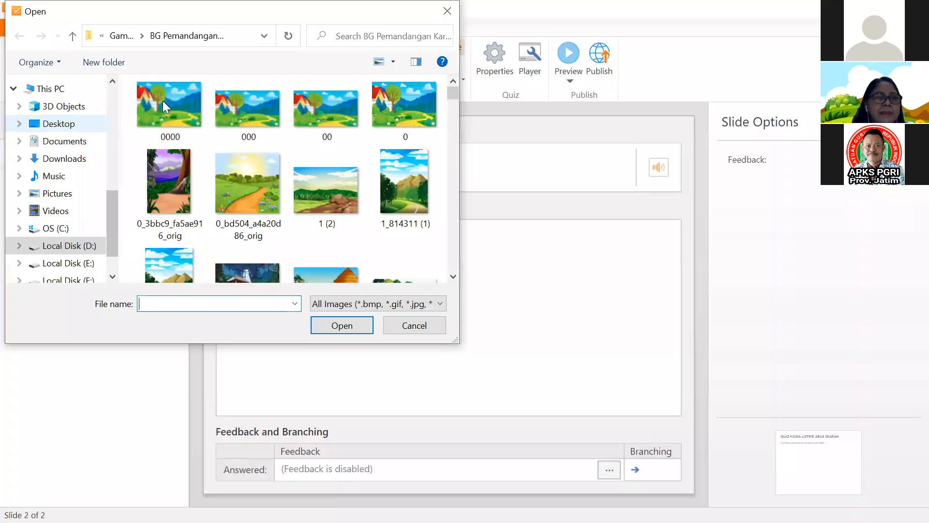
double_click(169, 169)
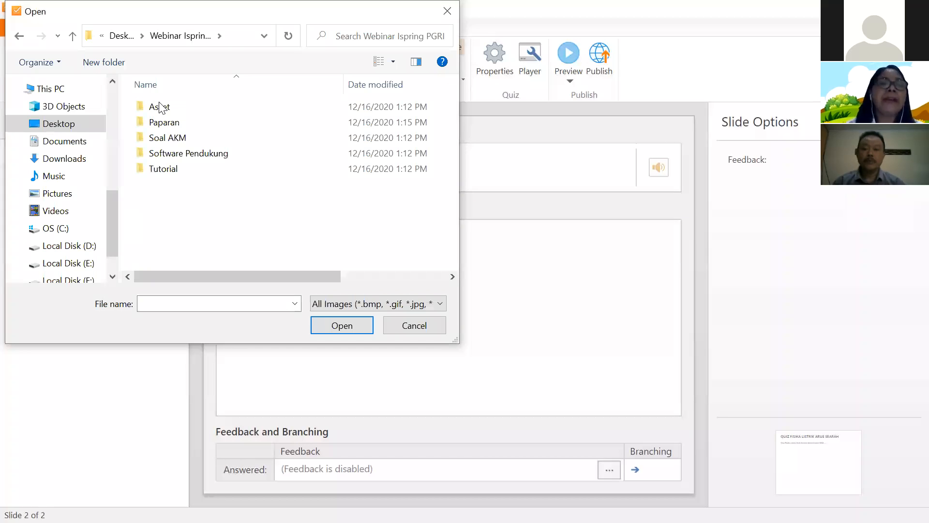
double_click(222, 110)
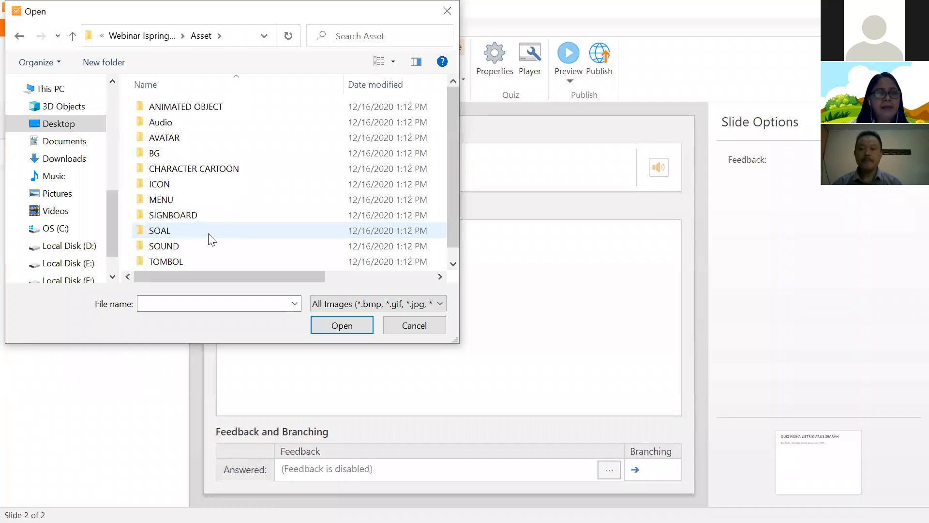
scroll(209, 234, "down", 1)
scroll(202, 123, "up", 1)
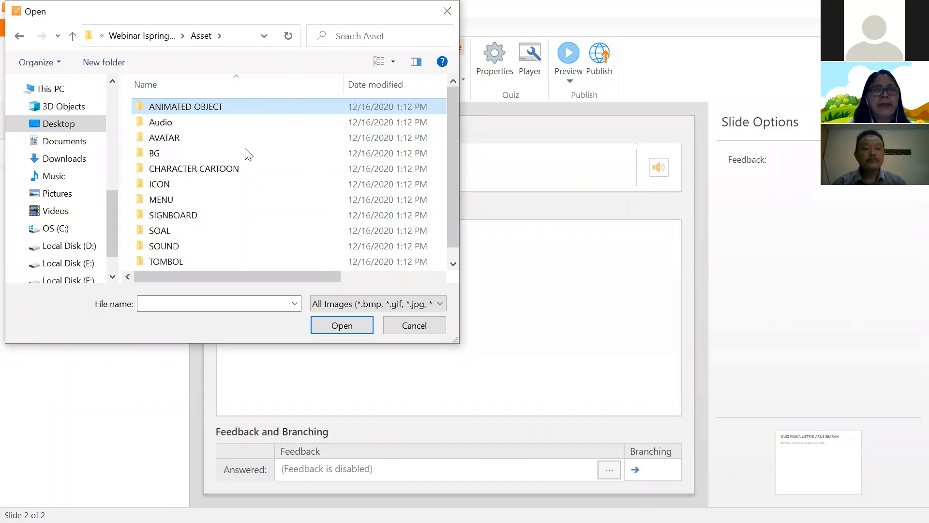
double_click(194, 107)
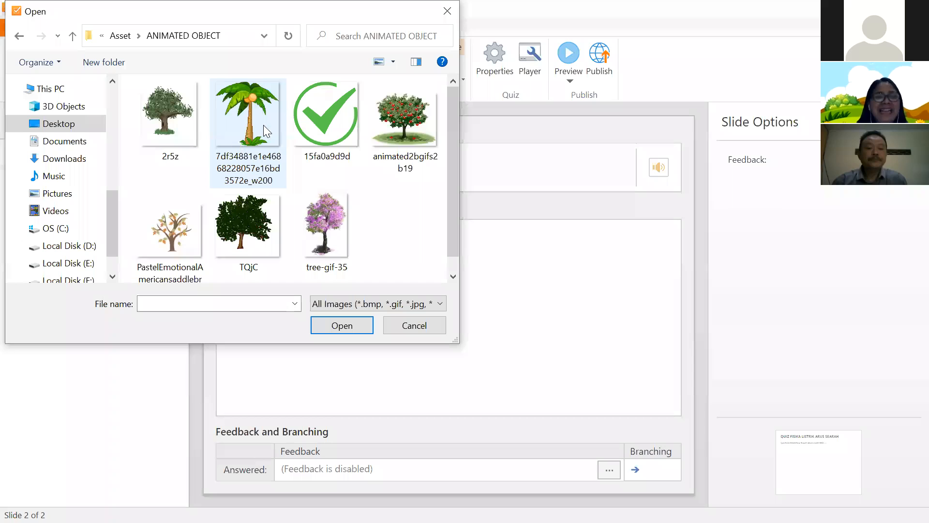
left_click(280, 127)
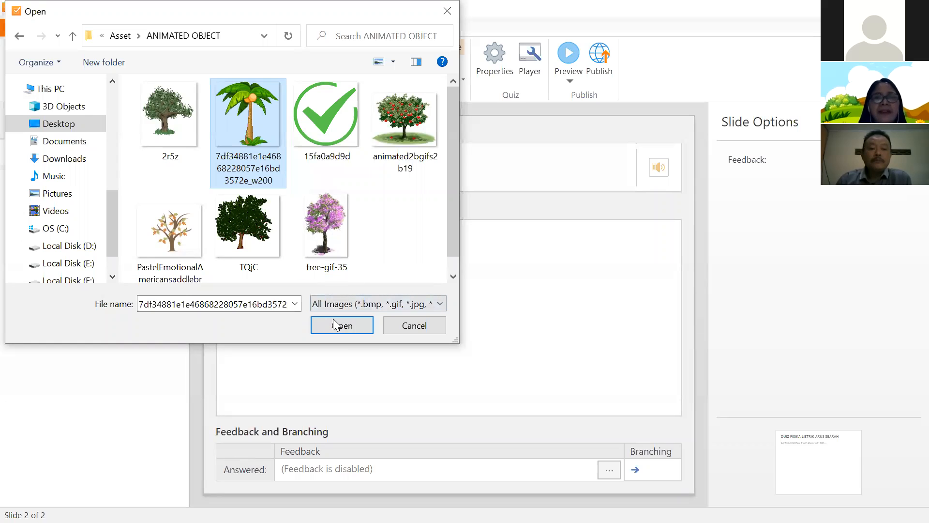
left_click(345, 328)
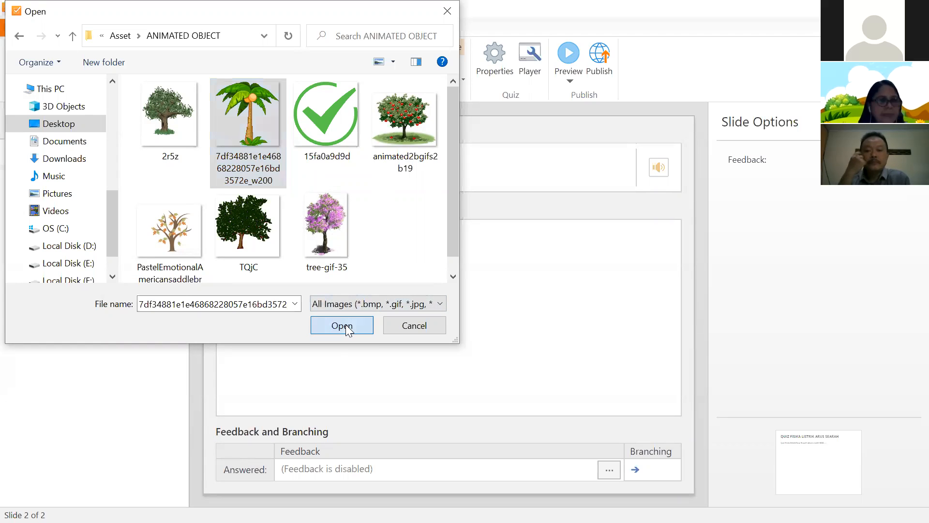
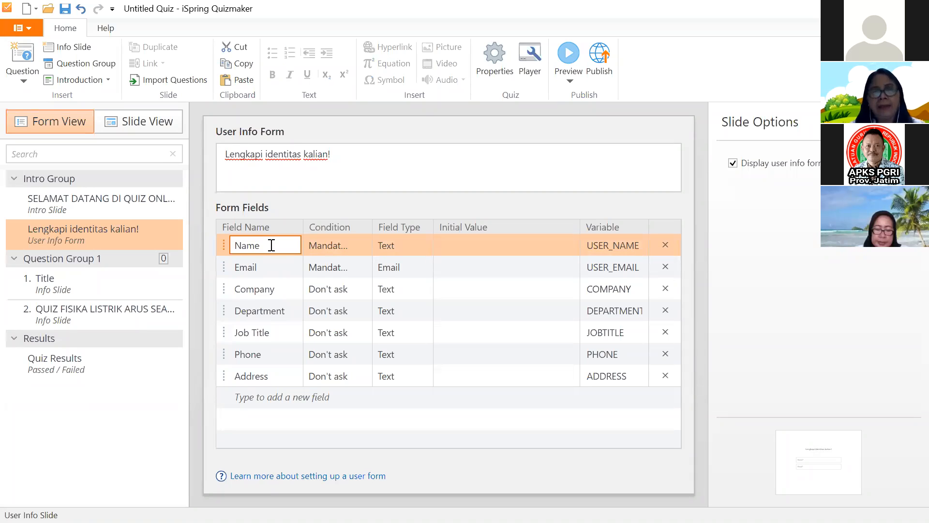
- Rename the Name field to 'Nama Lengkap' and the Company field to 'Kelas/No. Absen'
key("BackSpace")
key("BackSpace")
key("BackSpace")
key("BackSpace")
type("Nama ")
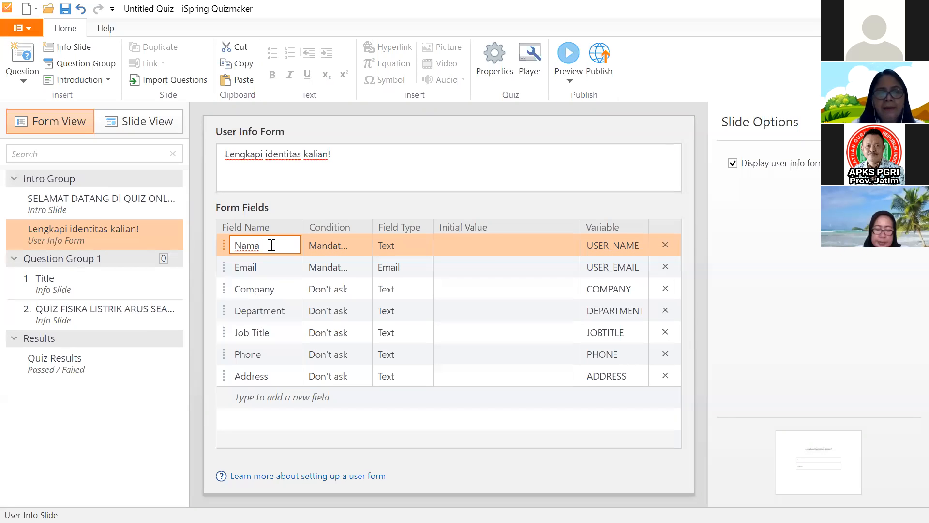
type("Lengkap")
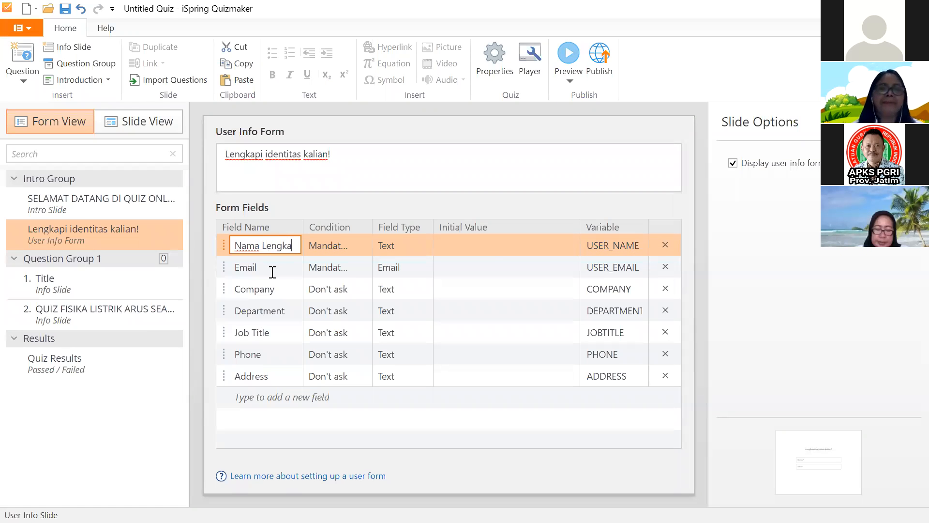
left_click(234, 274)
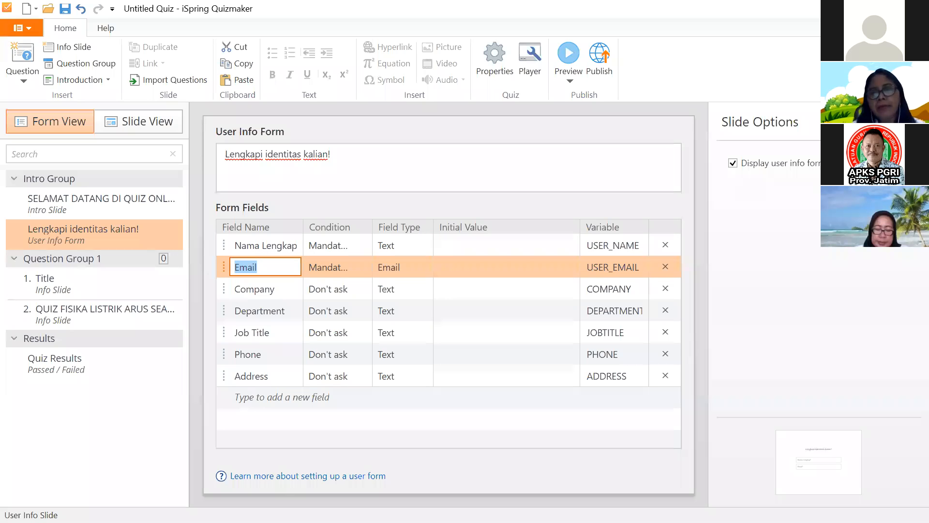
left_click(277, 289)
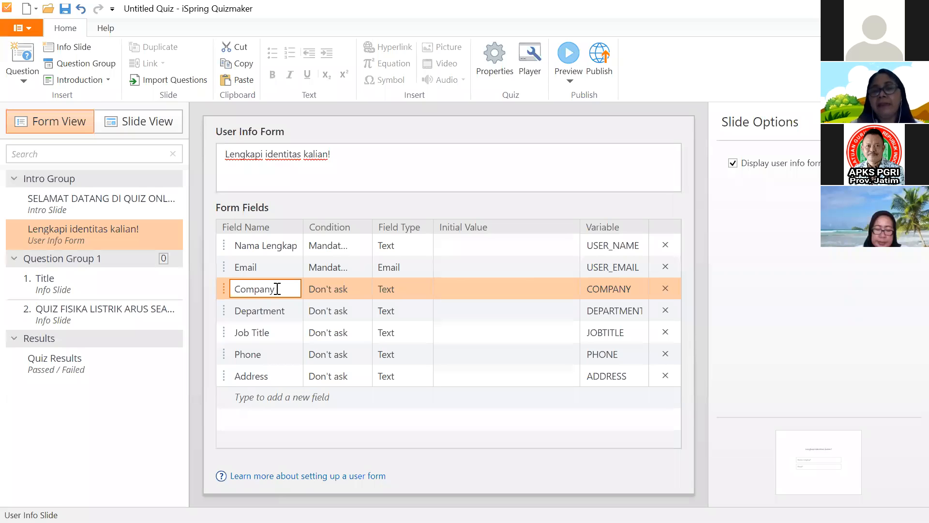
left_click_drag(275, 289, 254, 289)
key("ctrl+a")
key("BackSpace")
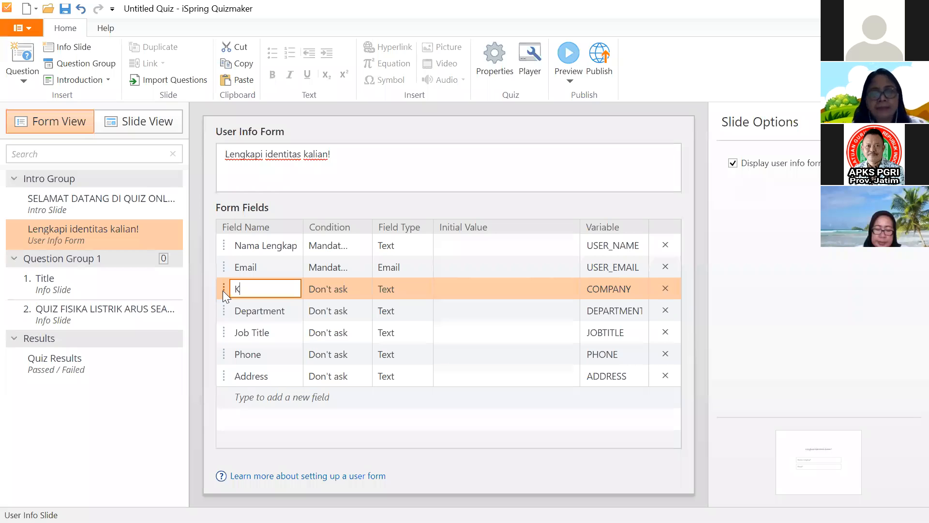
type("Kel")
type("as/N")
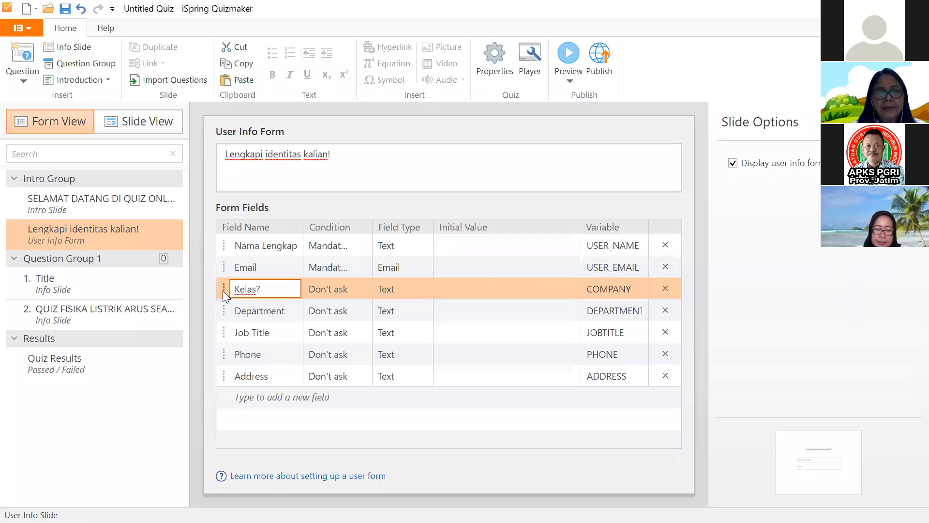
type("o. A")
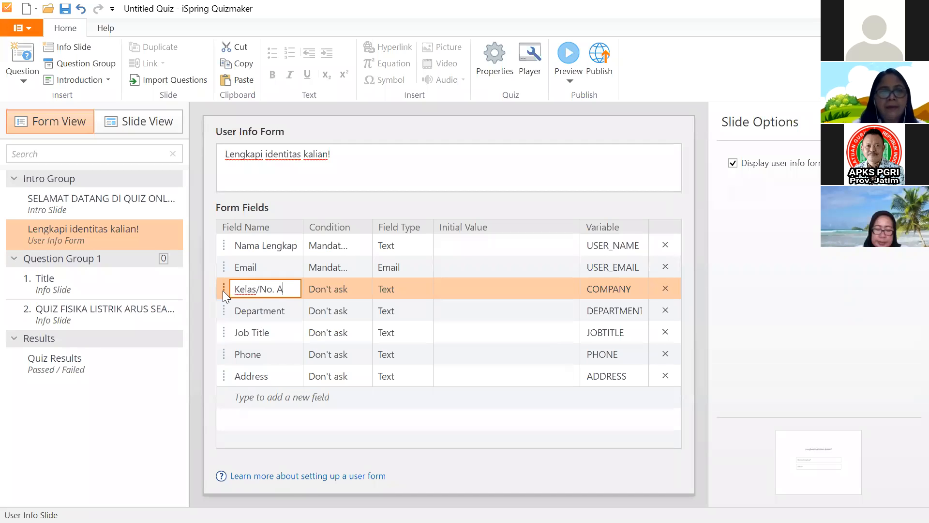
type("bsen")
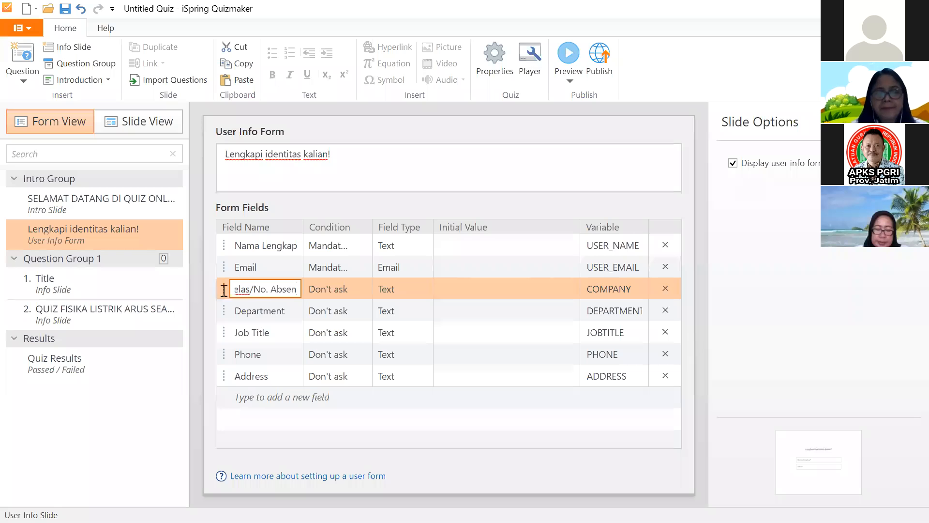
- Delete the Department, Job Title, Phone and Address fields from the form
left_click(665, 309)
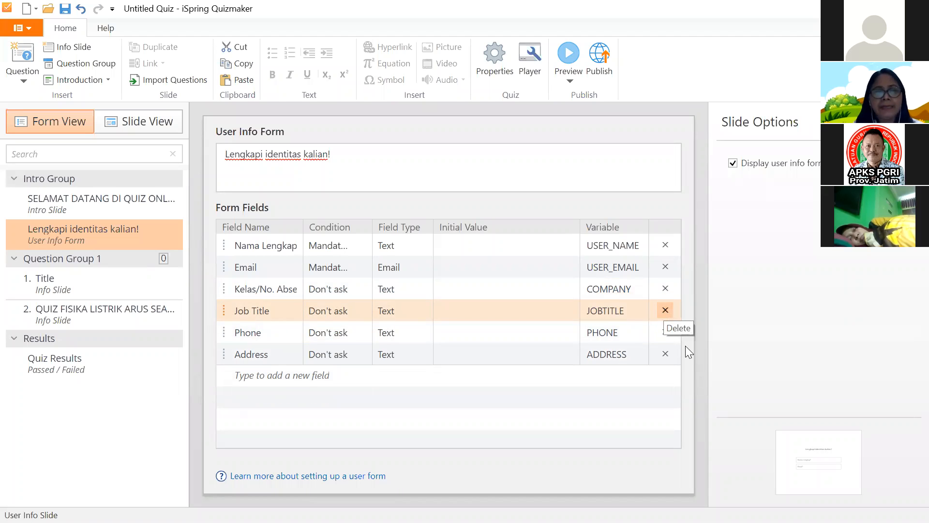
left_click(665, 310)
left_click(666, 310)
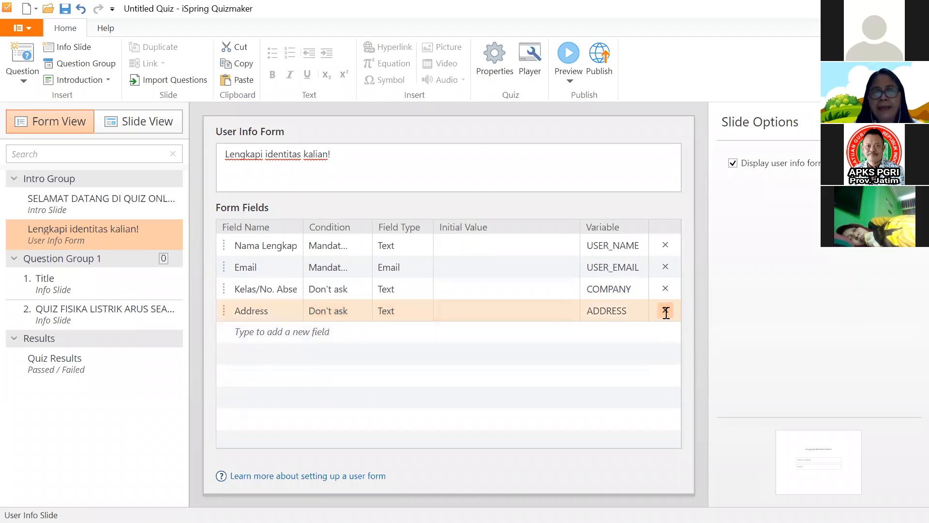
left_click(665, 310)
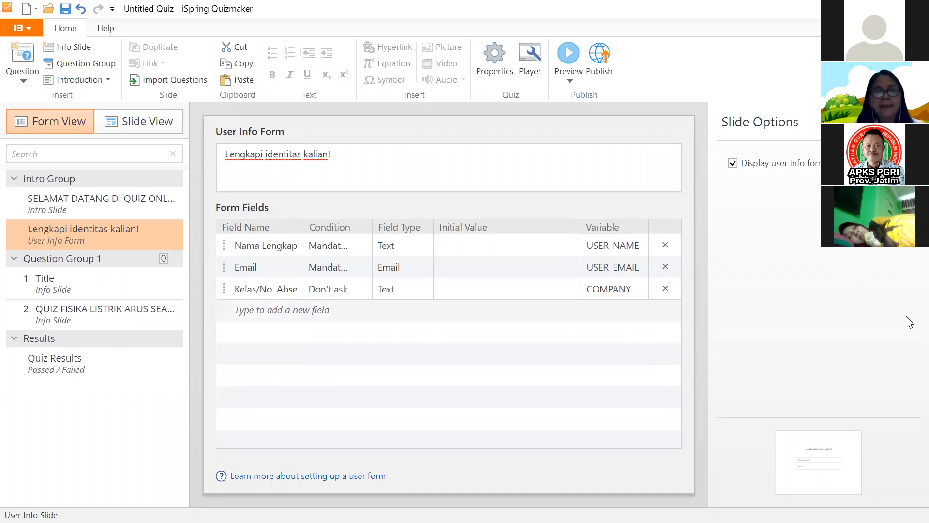
left_click(572, 81)
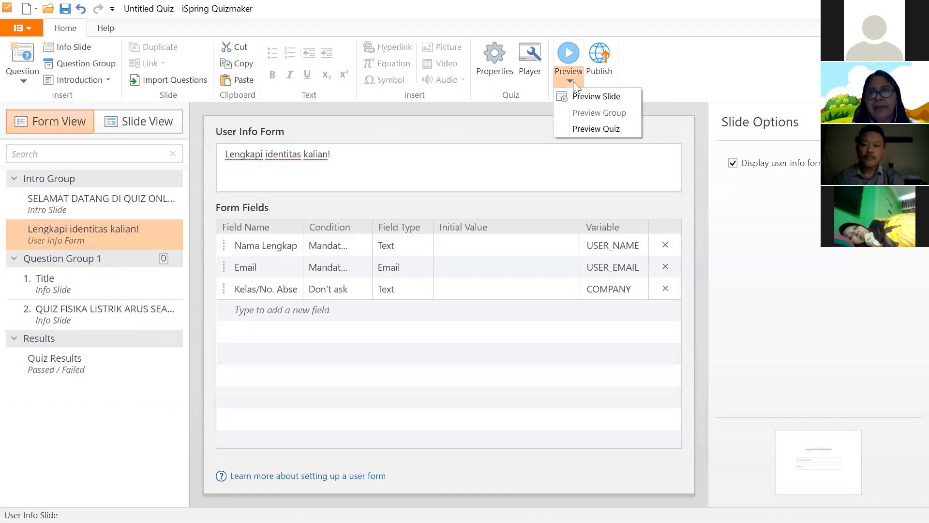
left_click(600, 100)
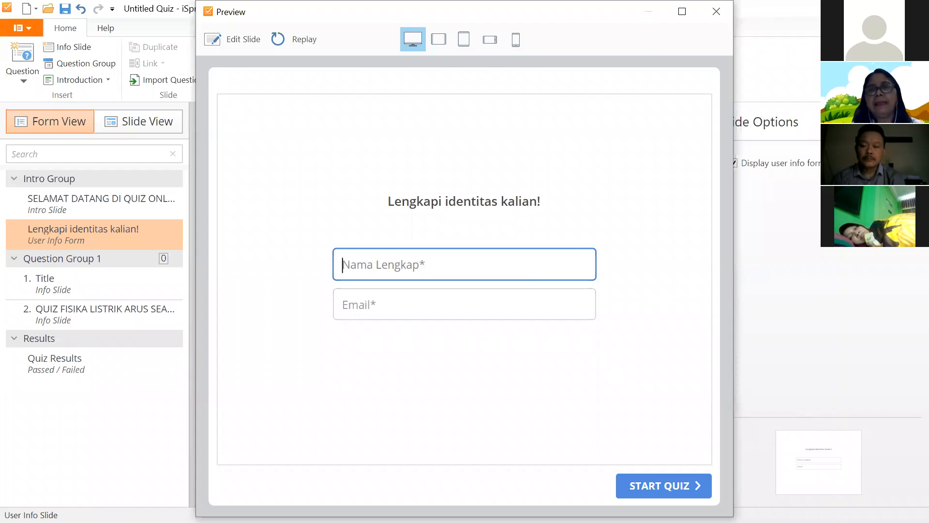
key("Escape")
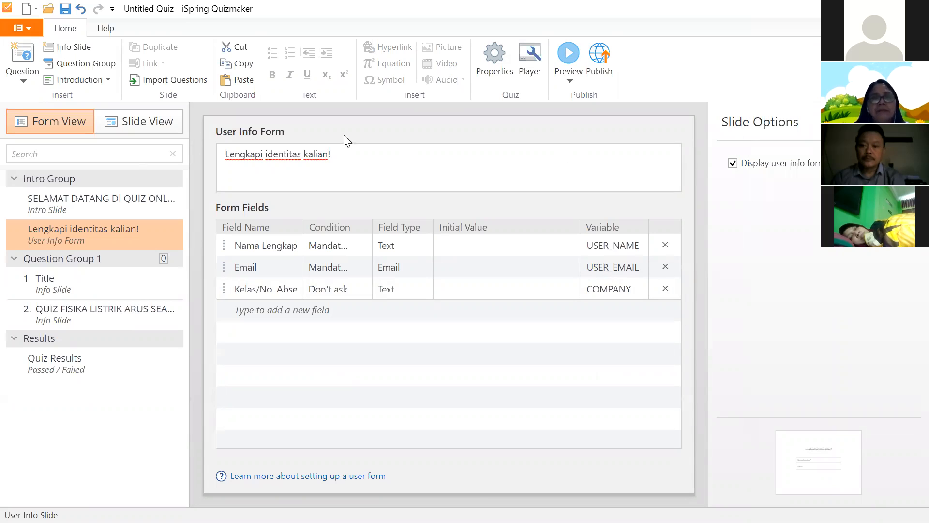
left_click(140, 120)
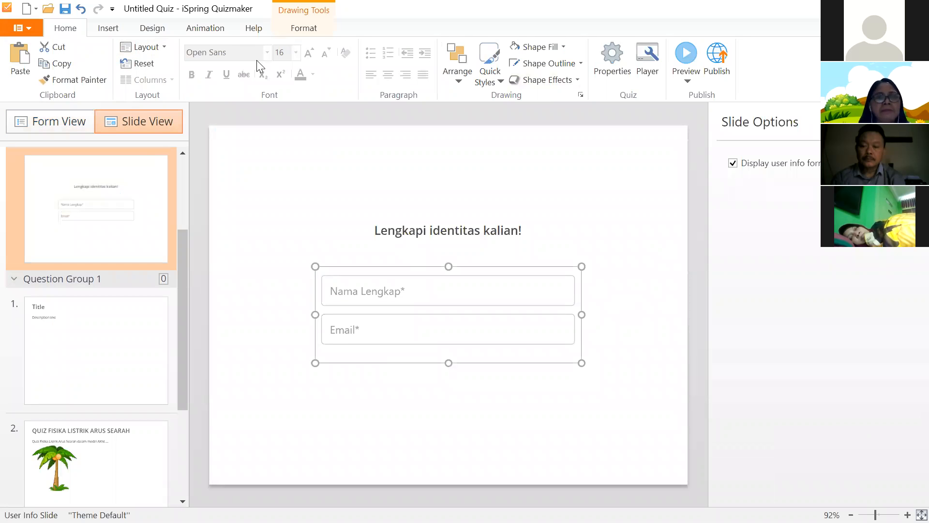
left_click(108, 28)
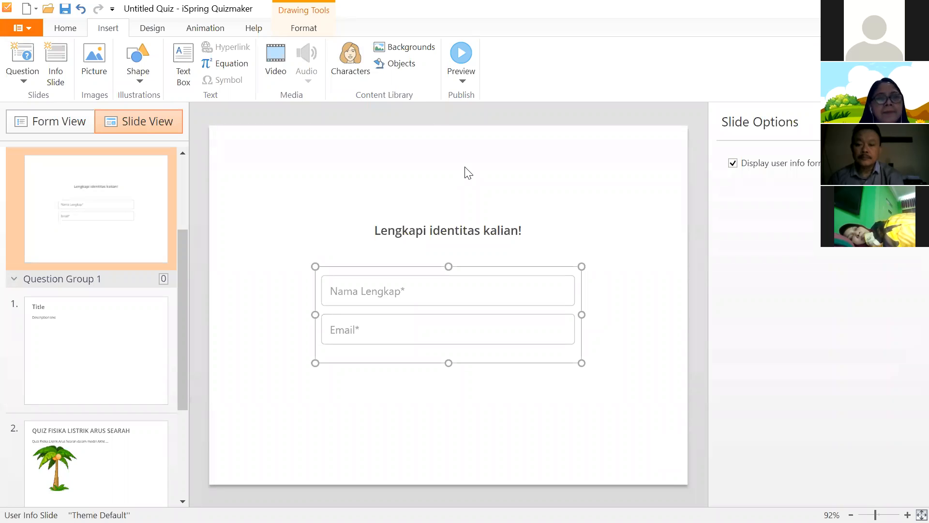
left_click(66, 29)
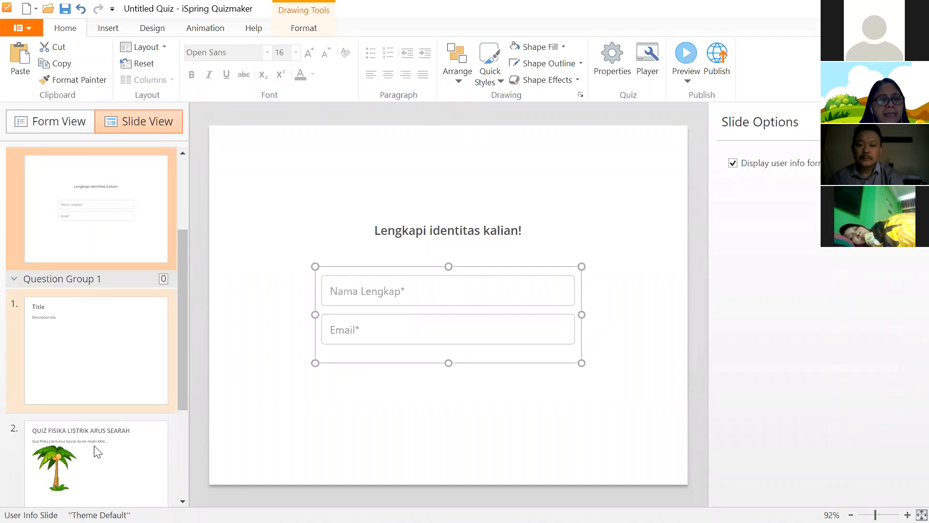
scroll(97, 452, "down", 1)
scroll(95, 446, "down", 3)
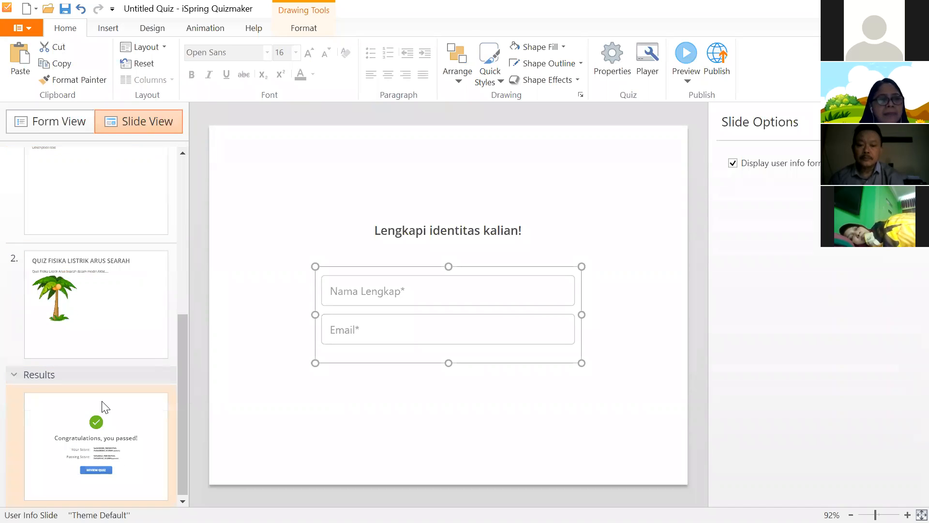
scroll(104, 409, "up", 4)
scroll(104, 407, "up", 3)
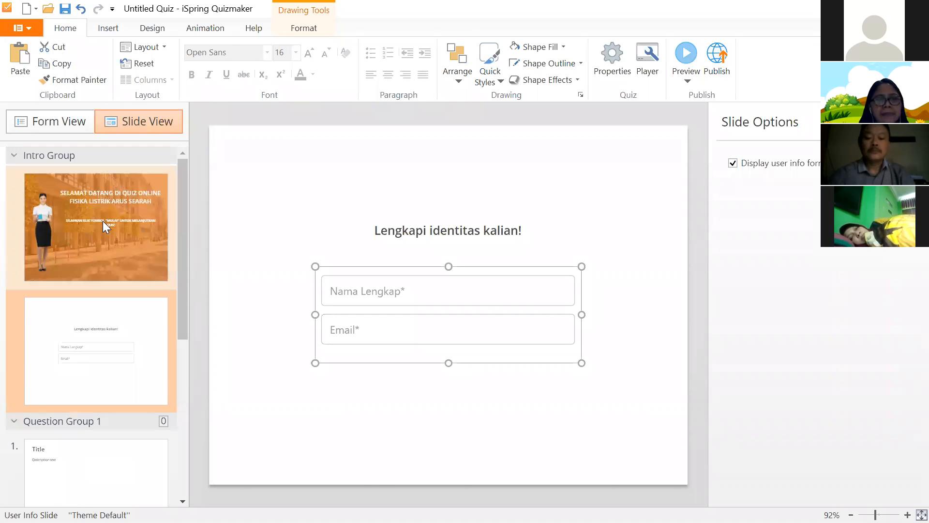
left_click(102, 221)
left_click(97, 203)
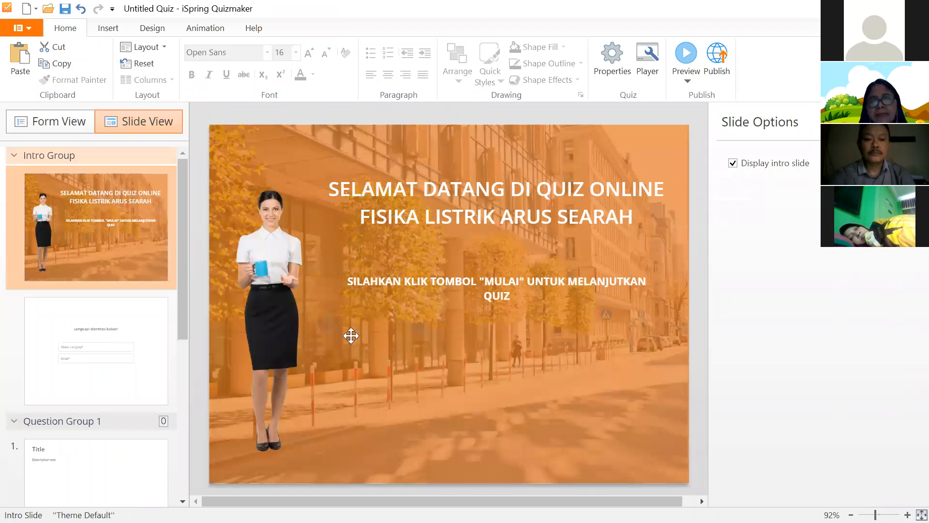
left_click(92, 366)
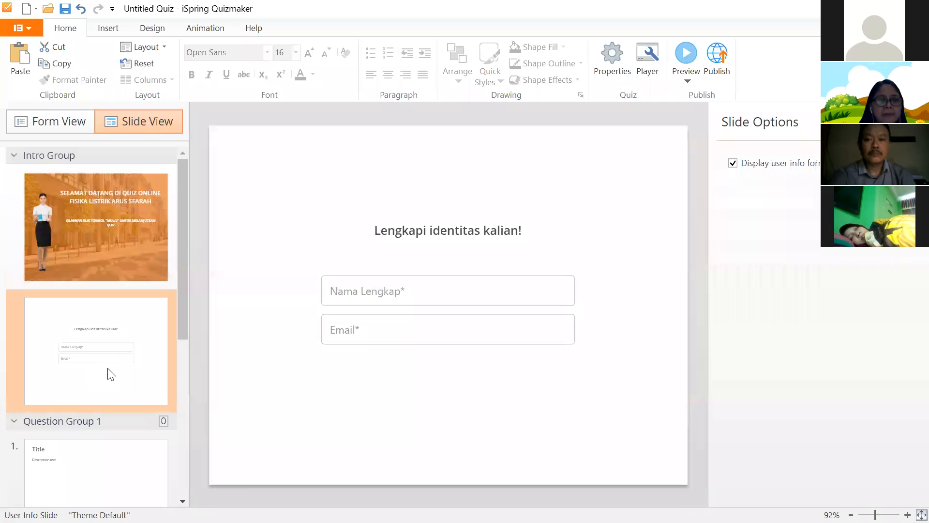
left_click(33, 127)
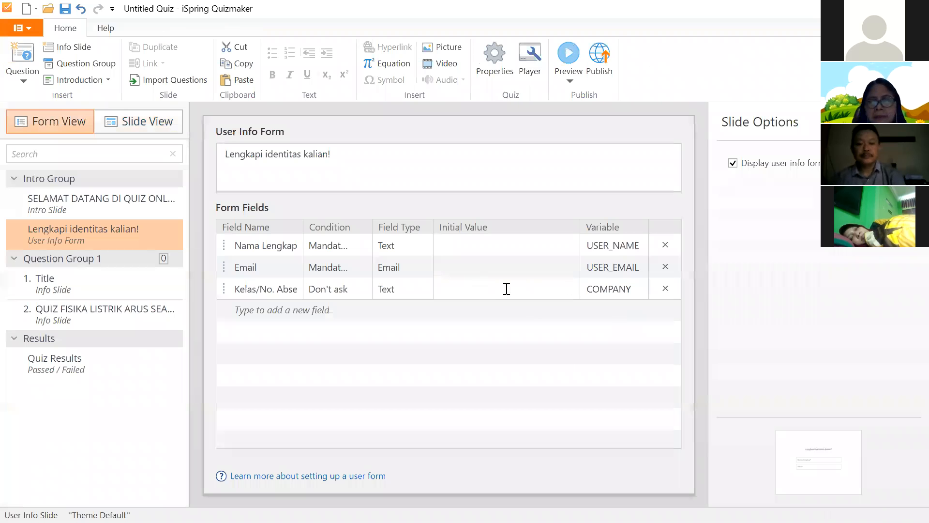
left_click(507, 289)
left_click(435, 326)
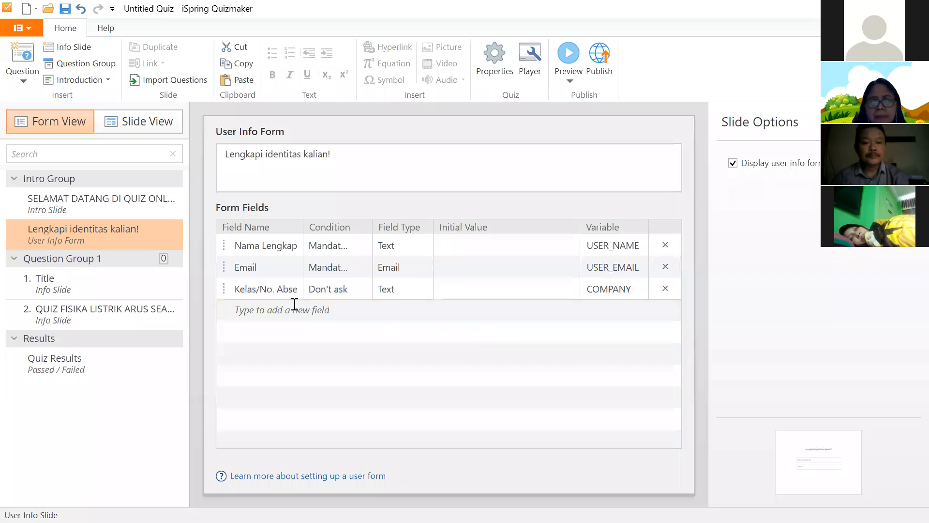
left_click(349, 293)
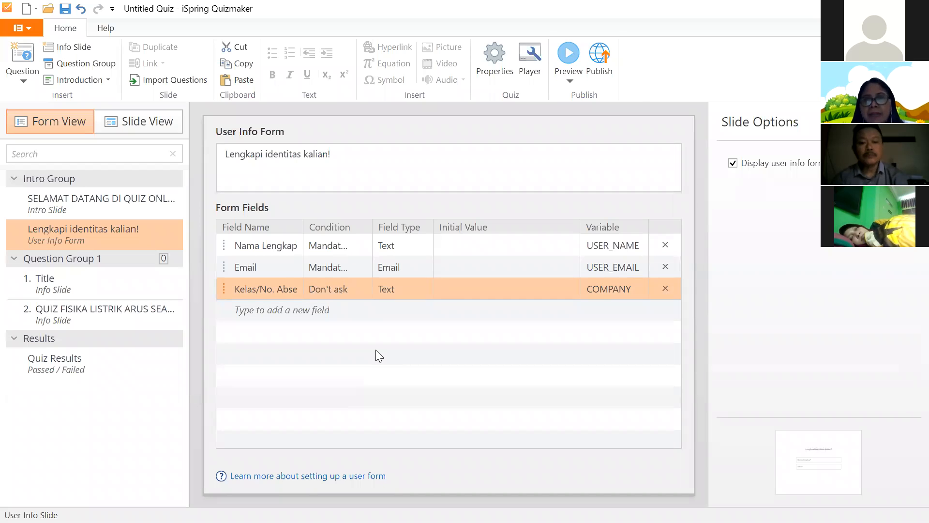
left_click(570, 80)
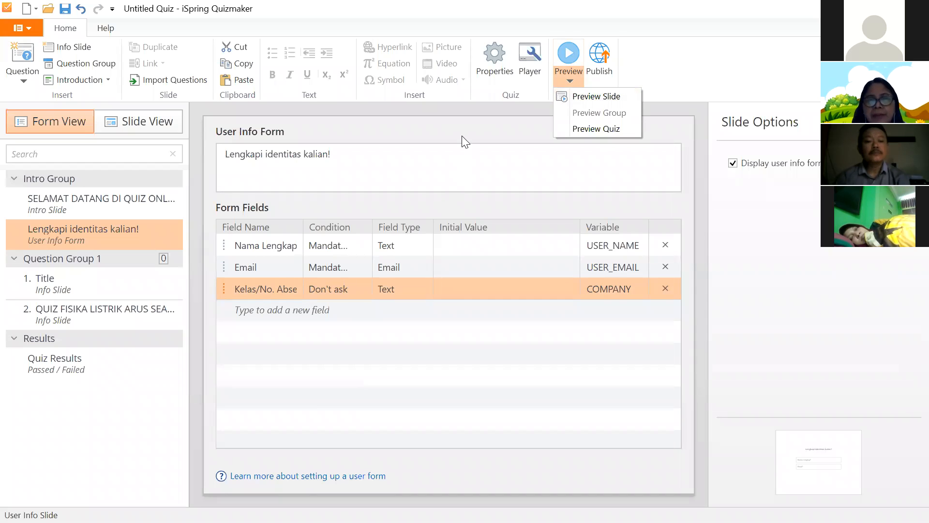
left_click(557, 92)
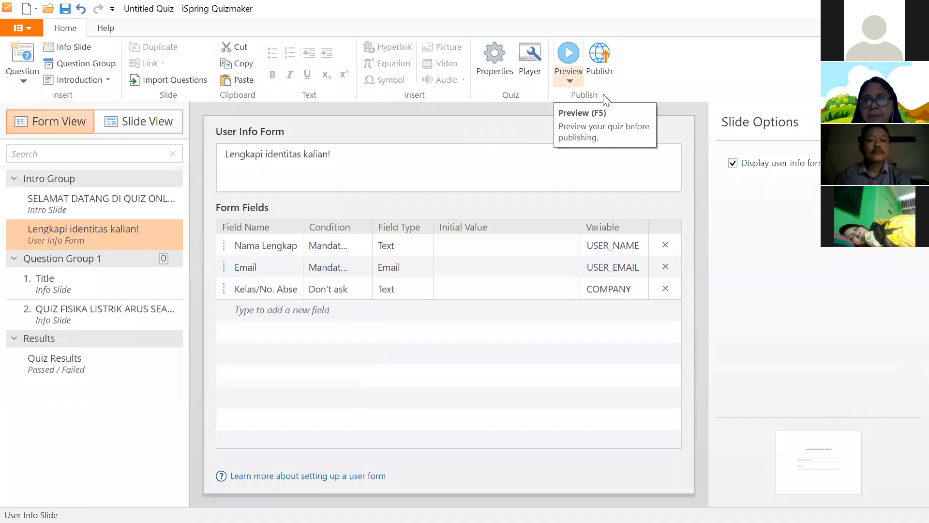
key("F5")
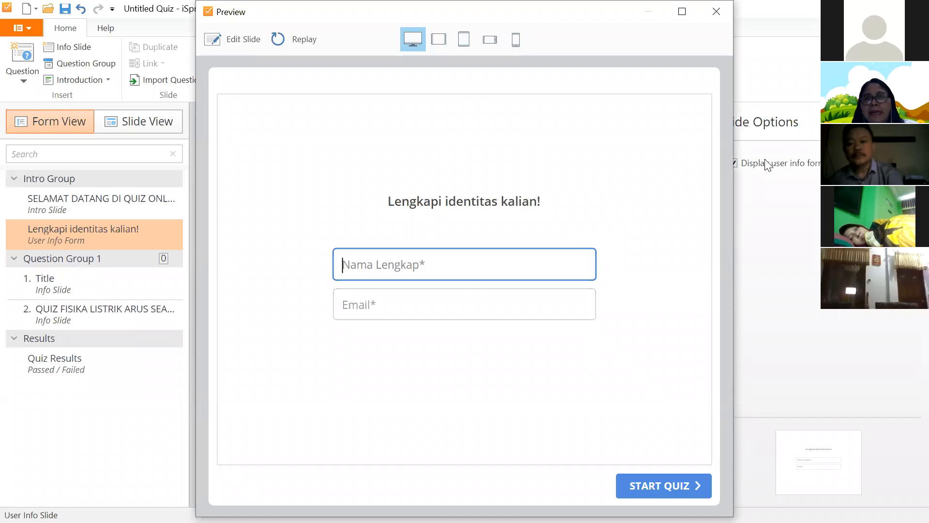
left_click(717, 10)
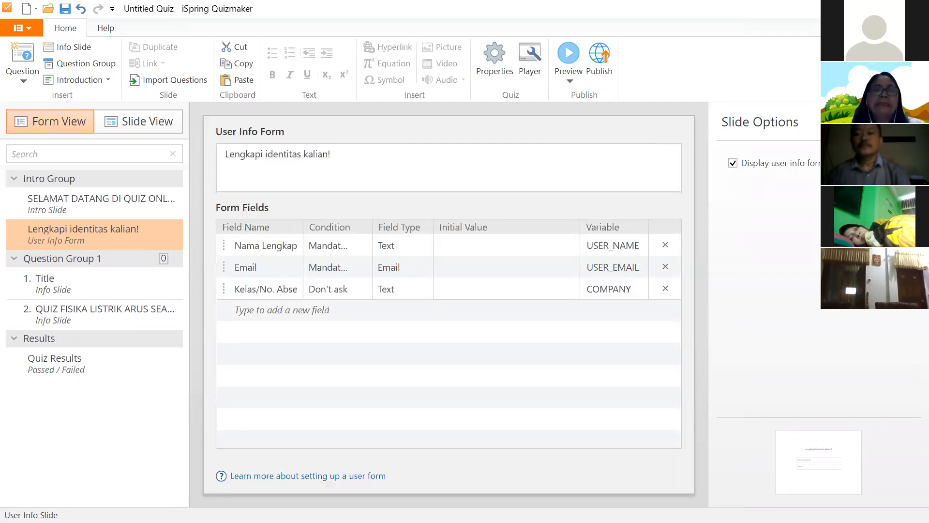
- Set Nama Lengkap's condition to Don't ask, after briefly trying Optional
left_click(272, 245)
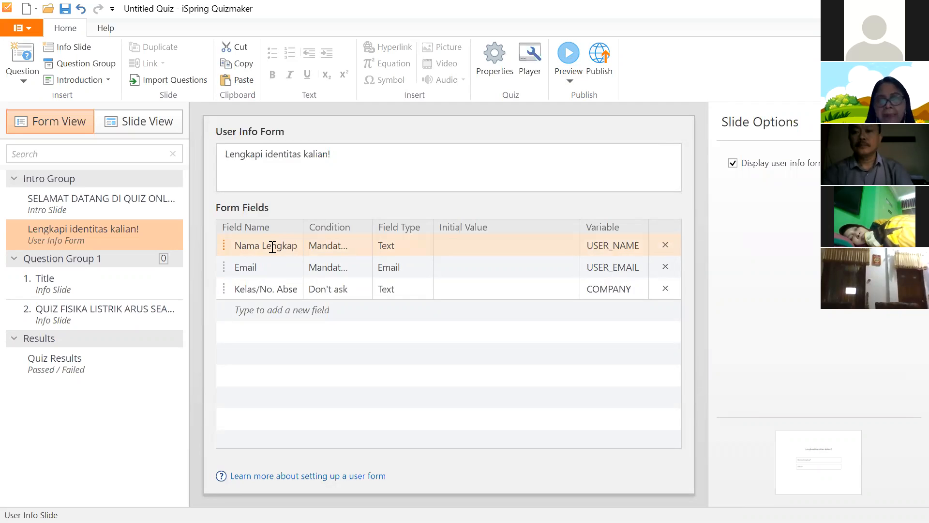
left_click(261, 288)
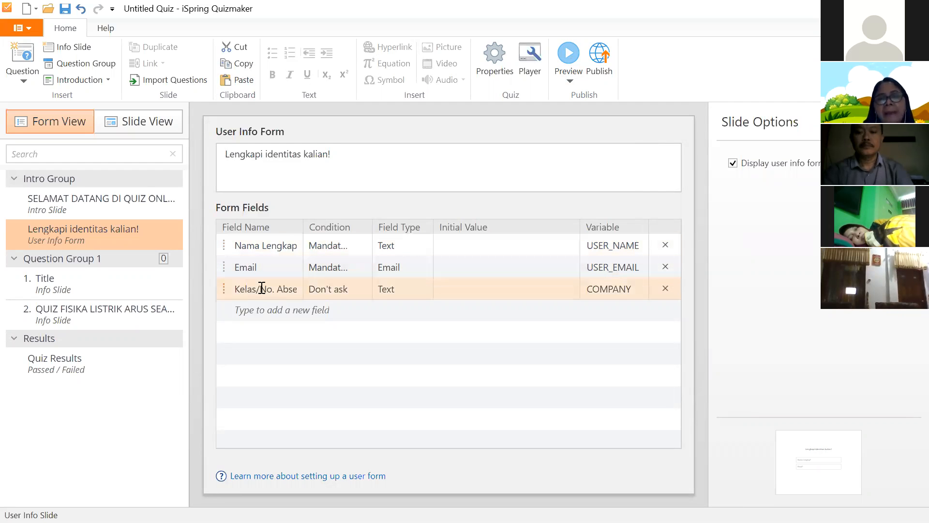
left_click(341, 286)
left_click(346, 246)
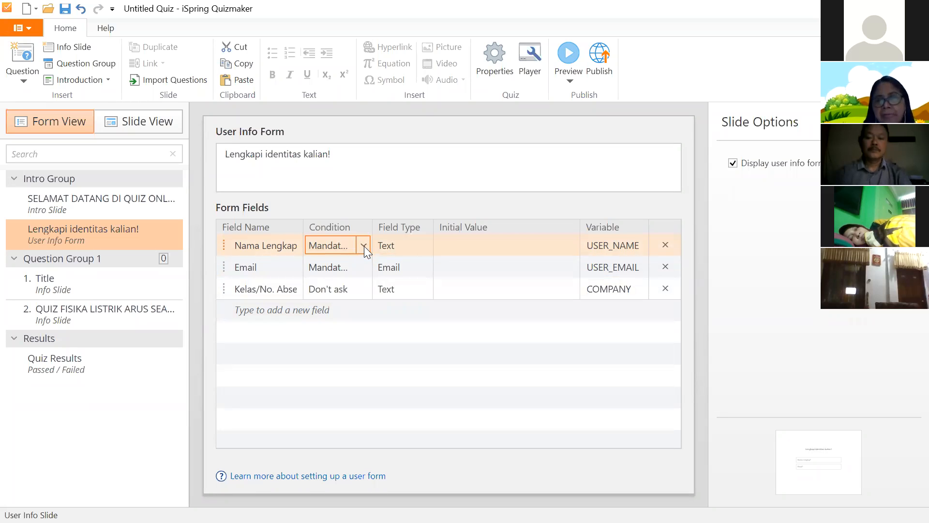
left_click(364, 246)
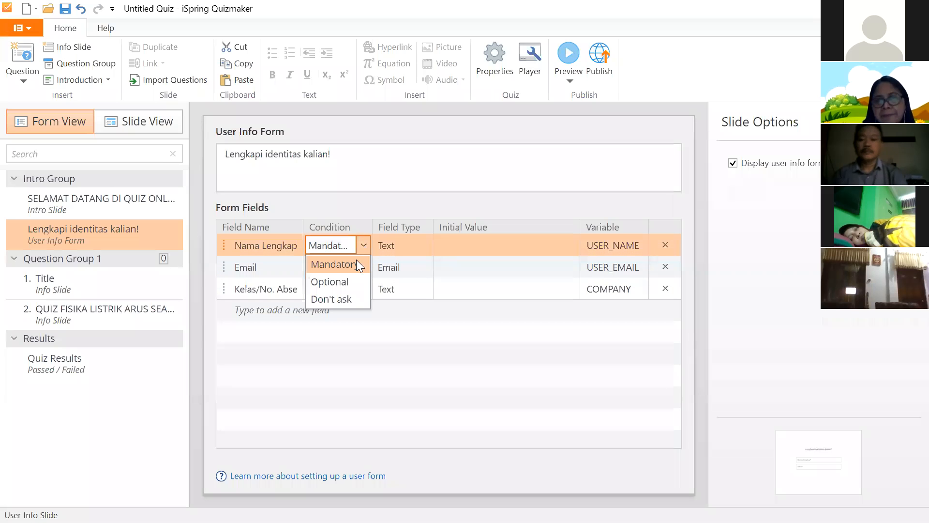
left_click(338, 283)
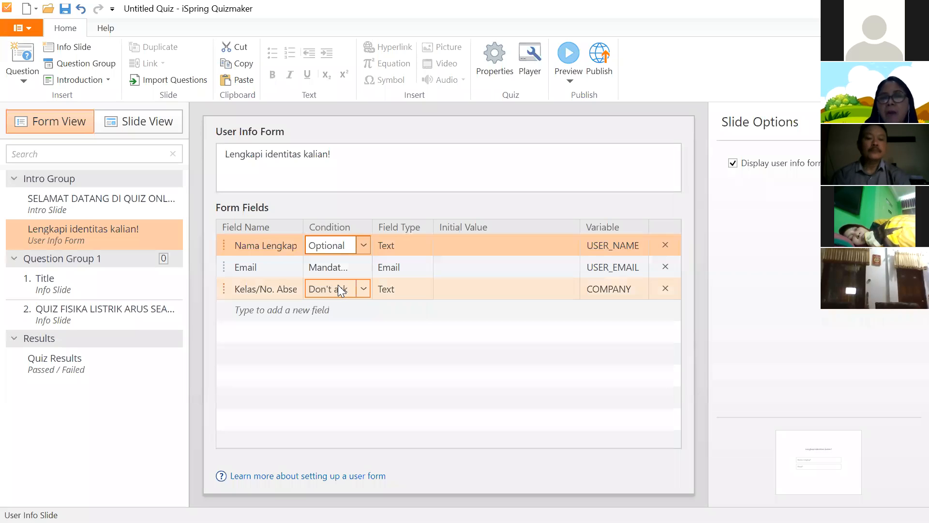
left_click(362, 247)
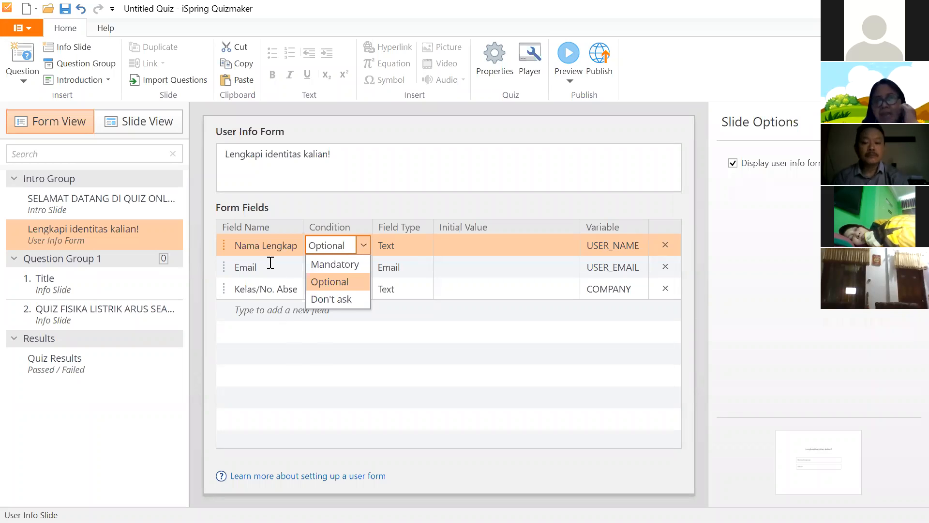
left_click(331, 299)
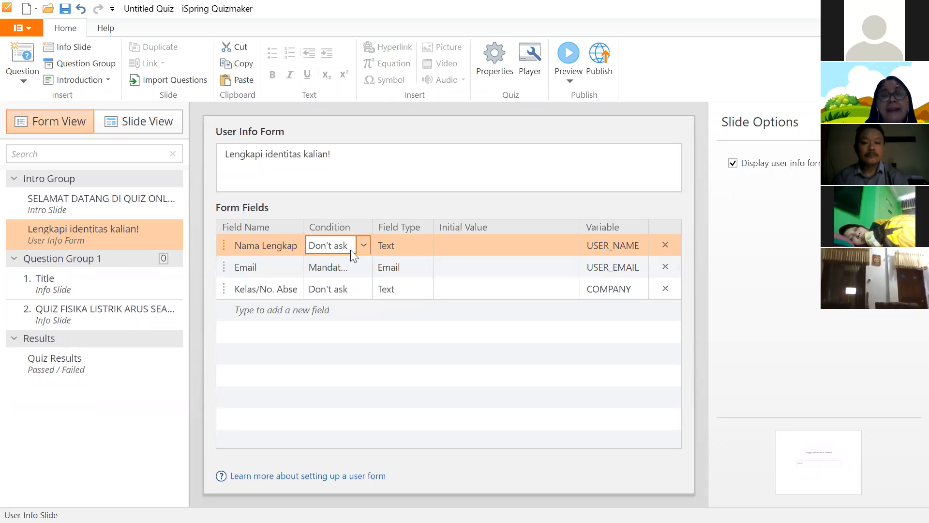
- Preview only the user info slide with Preview Slide
left_click(566, 82)
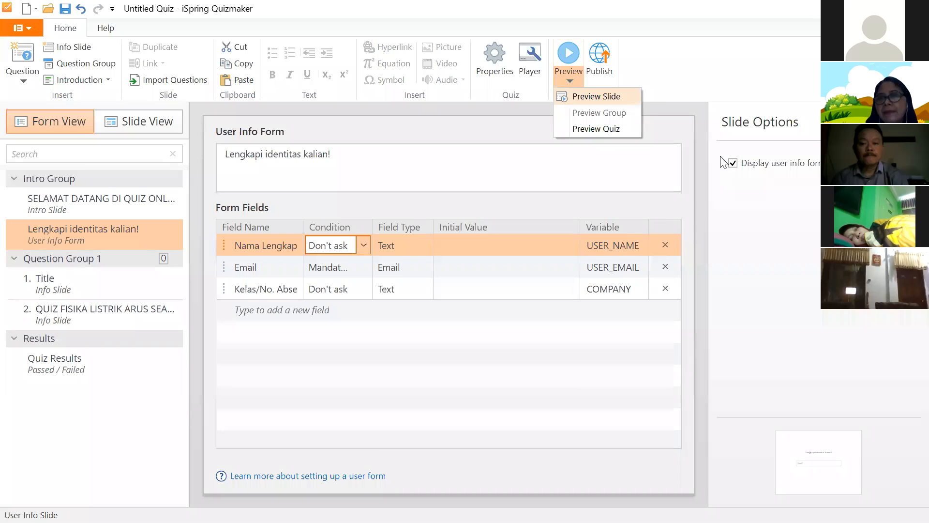
left_click(598, 95)
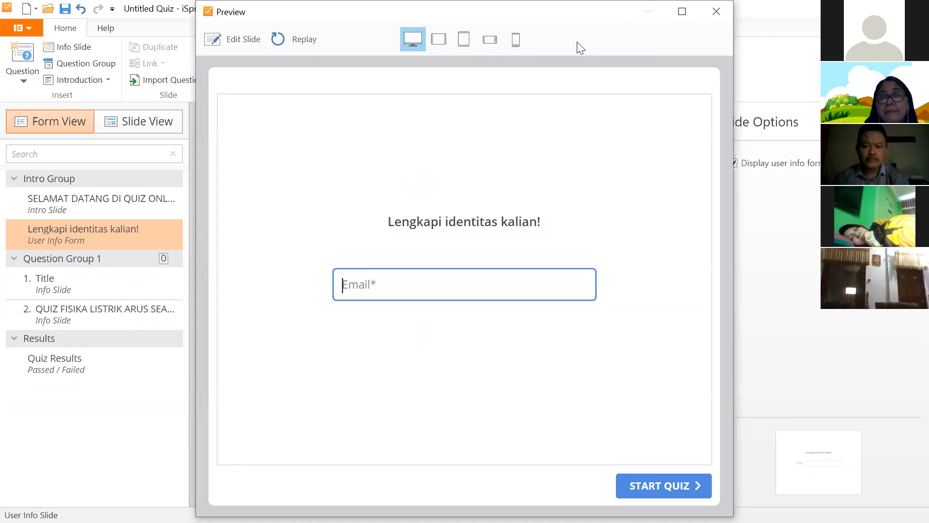
- Close the preview and set Nama Lengkap and Kelas/No. Absen to Mandatory
left_click(716, 11)
left_click(370, 261)
left_click(364, 244)
left_click(364, 244)
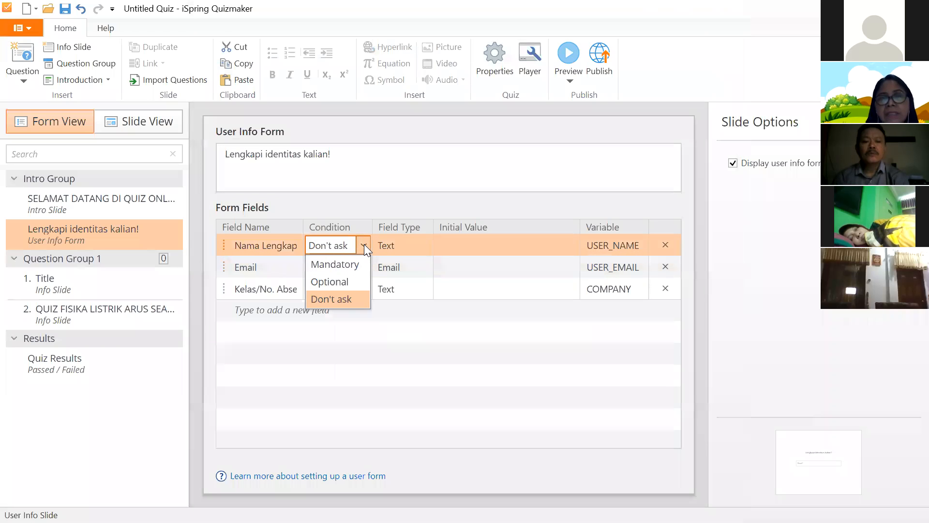
left_click(357, 265)
left_click(358, 288)
left_click(359, 288)
left_click(348, 309)
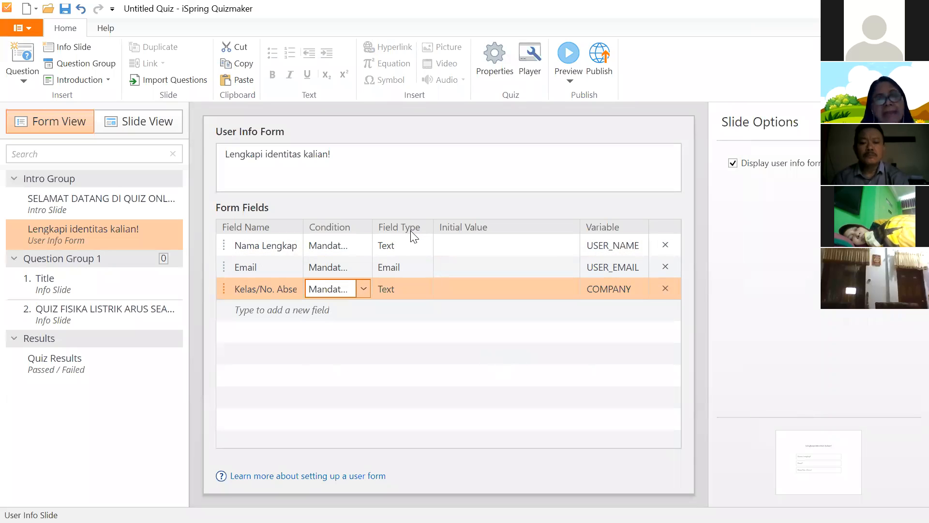
- Review the Field Type choices, leaving Email's type unchanged
left_click(394, 243)
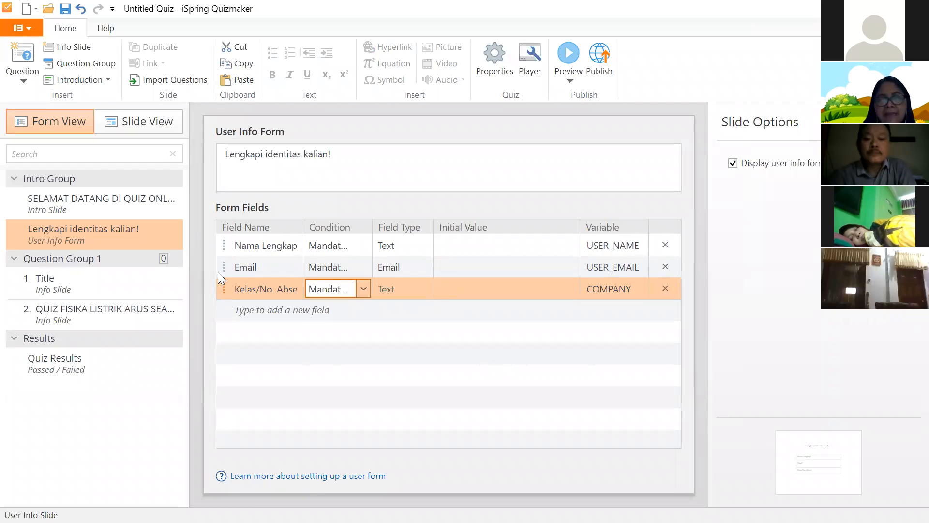
left_click(397, 267)
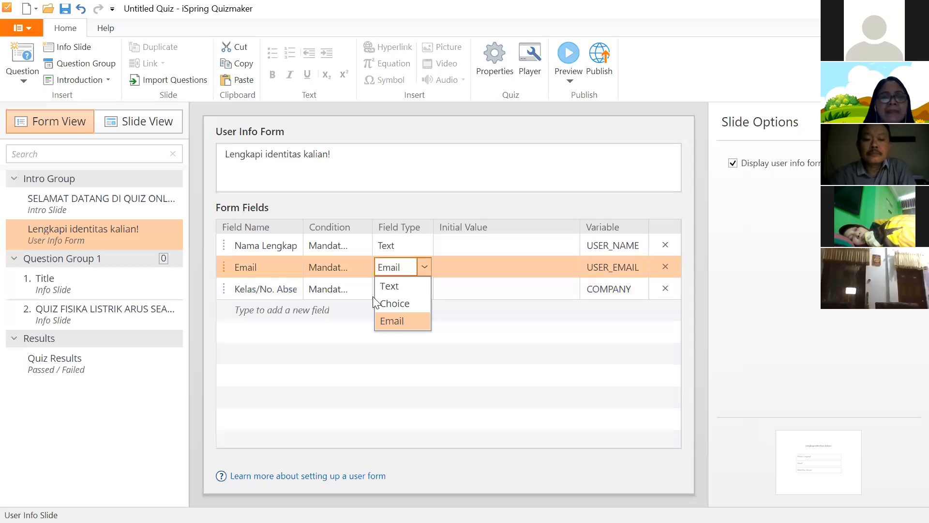
left_click(309, 293)
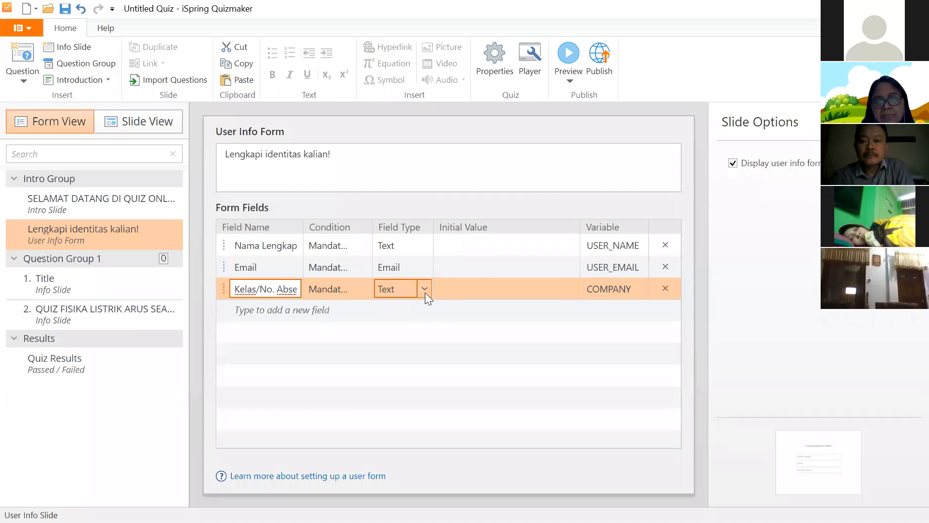
- Shorten the third field's name from 'Kelas/No. Absen' to 'Kelas'
left_click(425, 290)
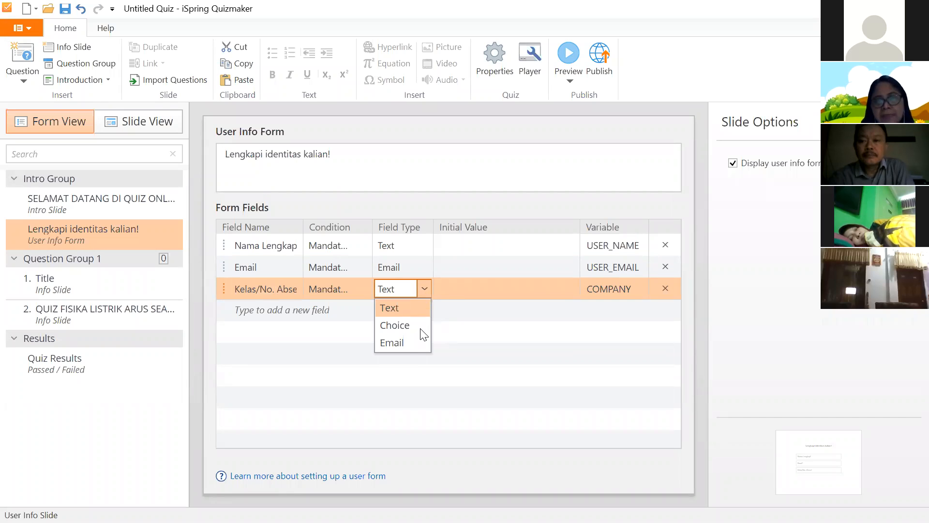
left_click(282, 290)
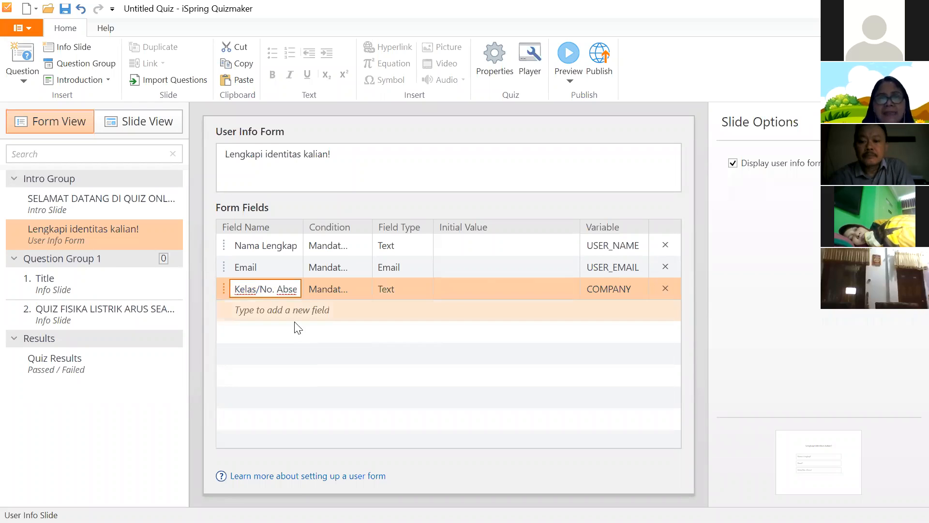
left_click_drag(252, 289, 307, 290)
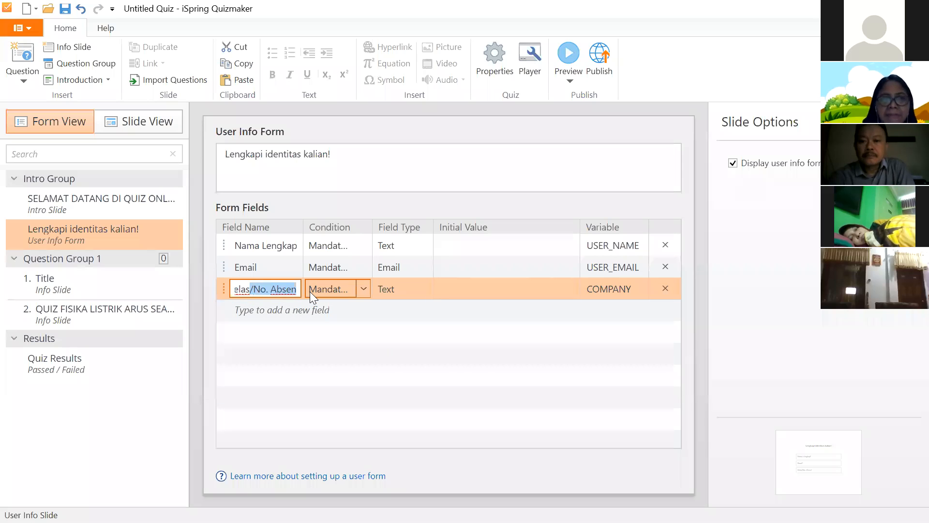
key("BackSpace")
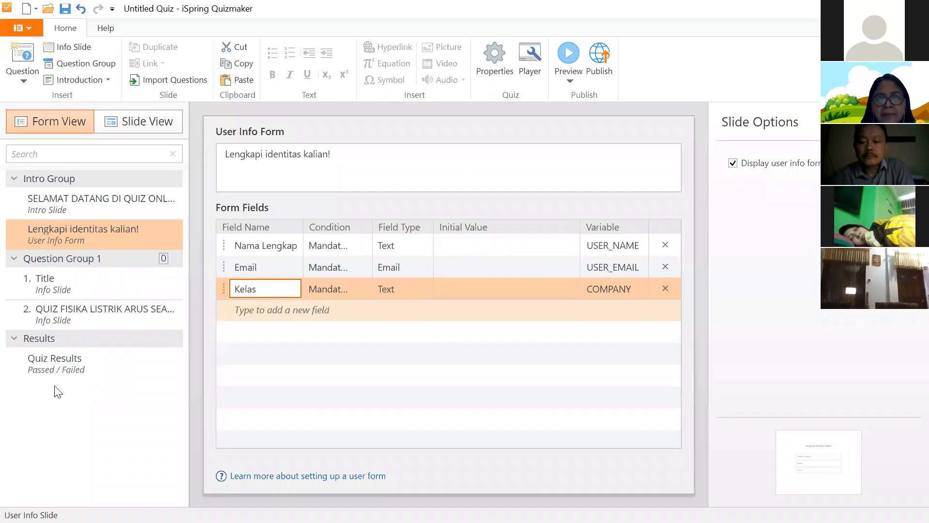
- Change the Kelas field's type to Choice
left_click(425, 289)
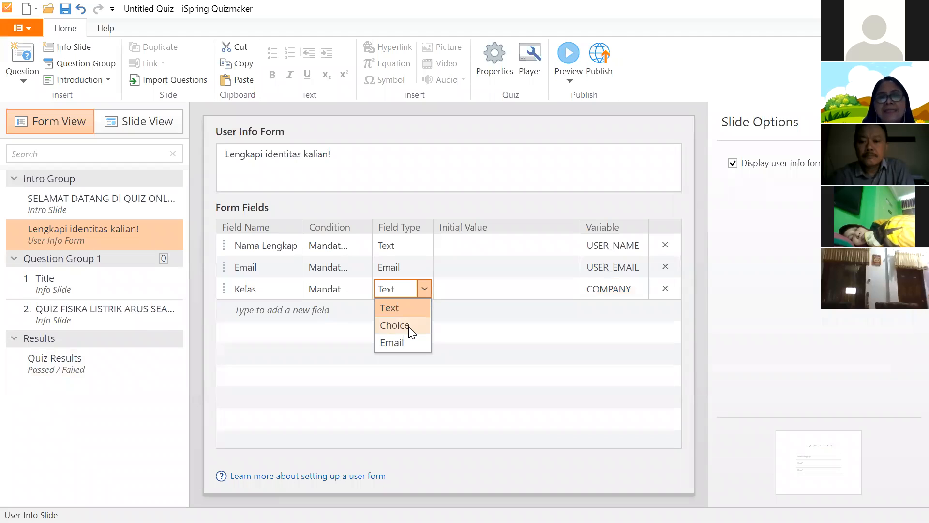
left_click(408, 326)
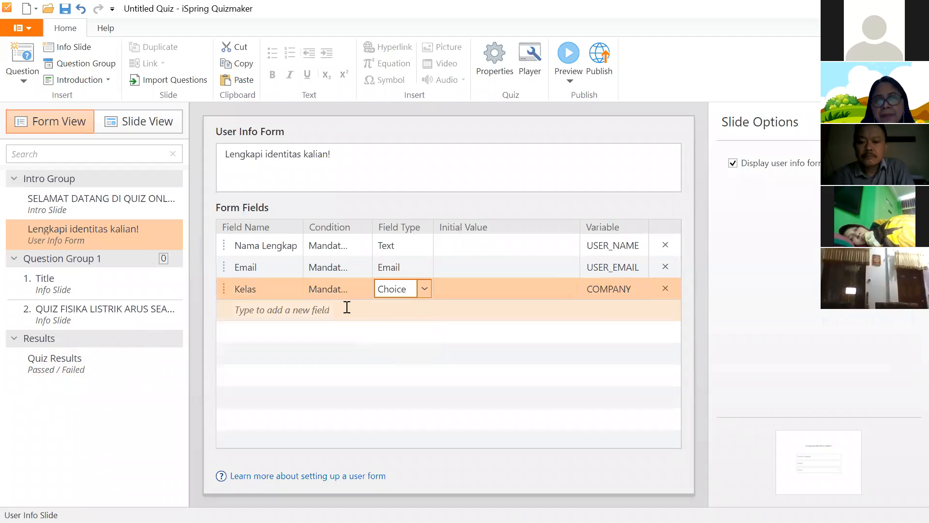
left_click(396, 307)
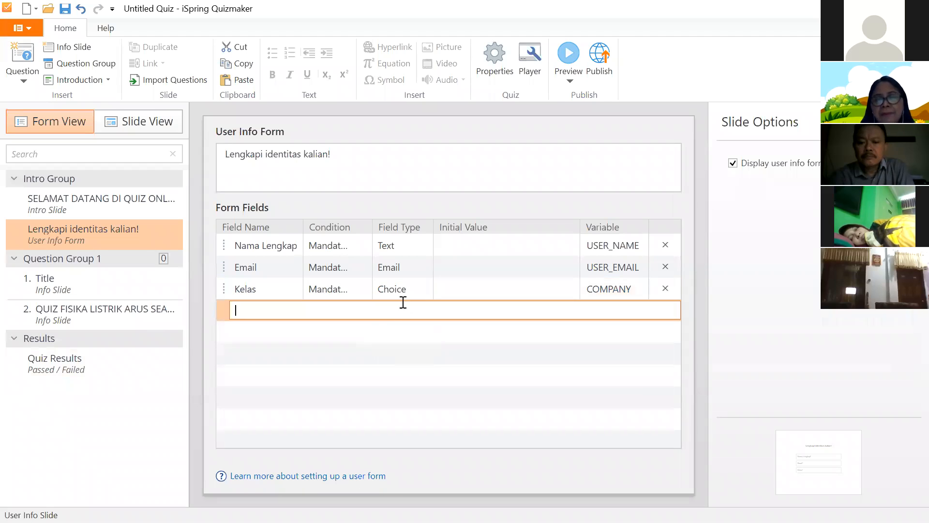
left_click(421, 289)
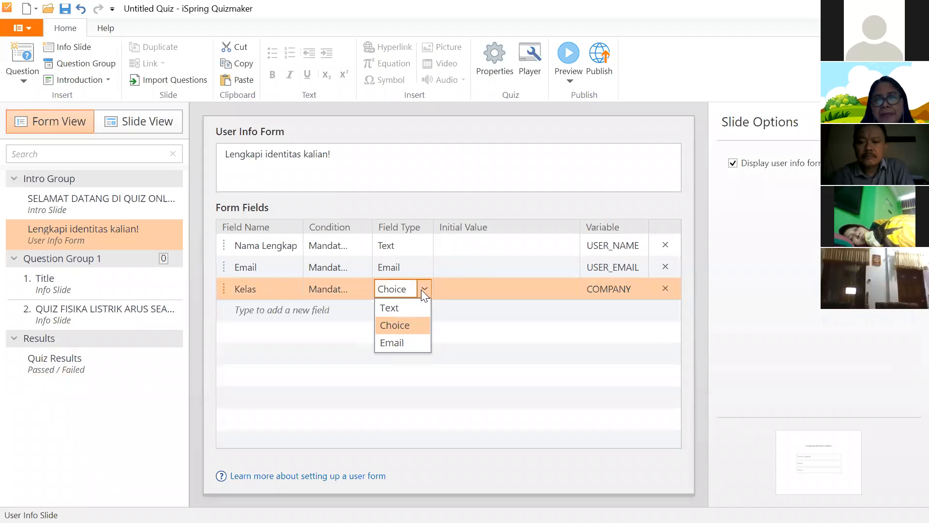
left_click(418, 325)
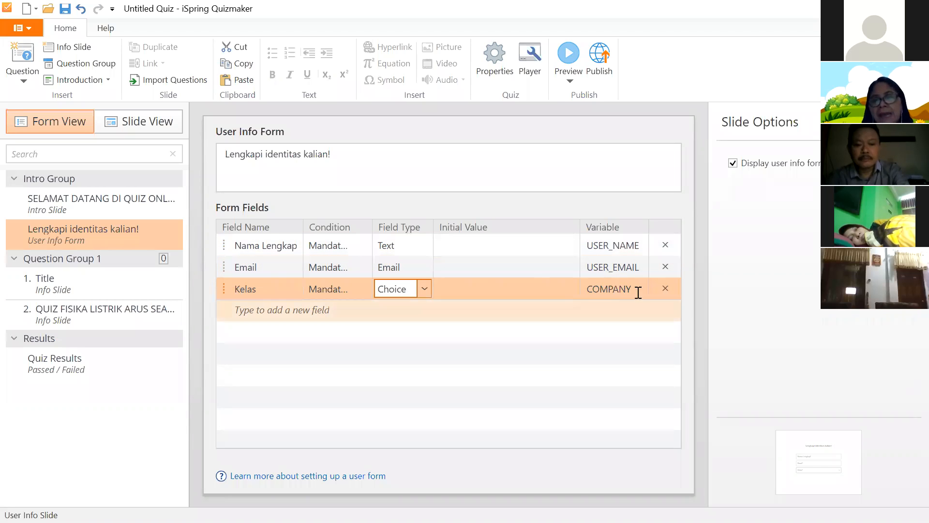
- Rename the Kelas field's variable from COMPANY to KELAS
left_click_drag(635, 289, 584, 292)
key("BackSpace")
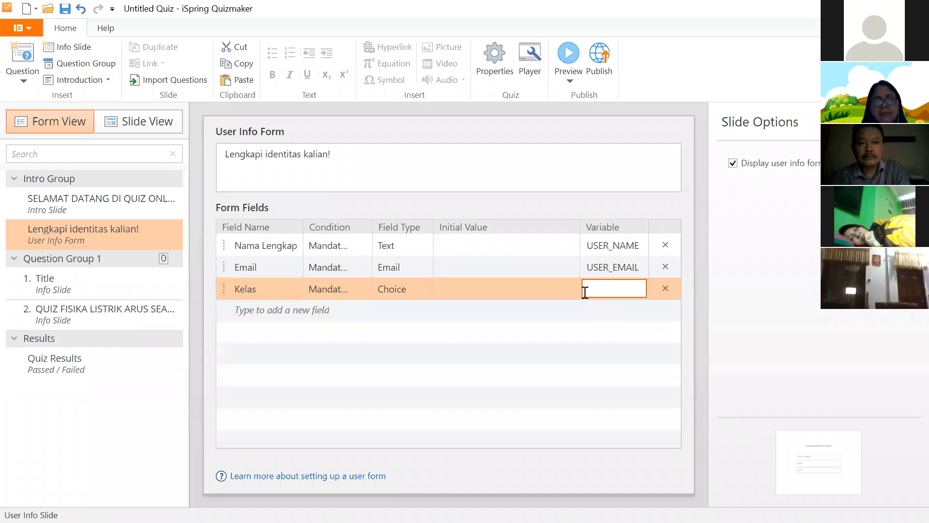
type("KELAS")
key("Return")
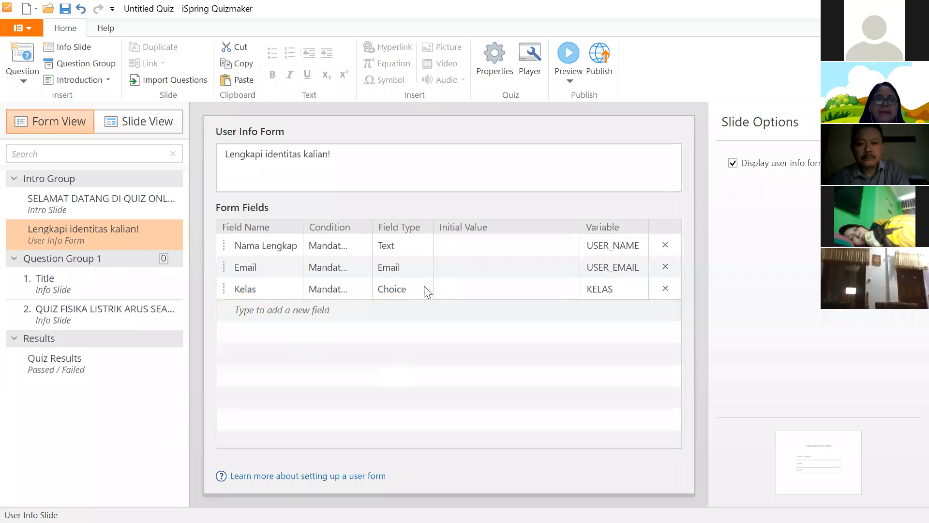
- Switch the Kelas field type back to Text
left_click(267, 353)
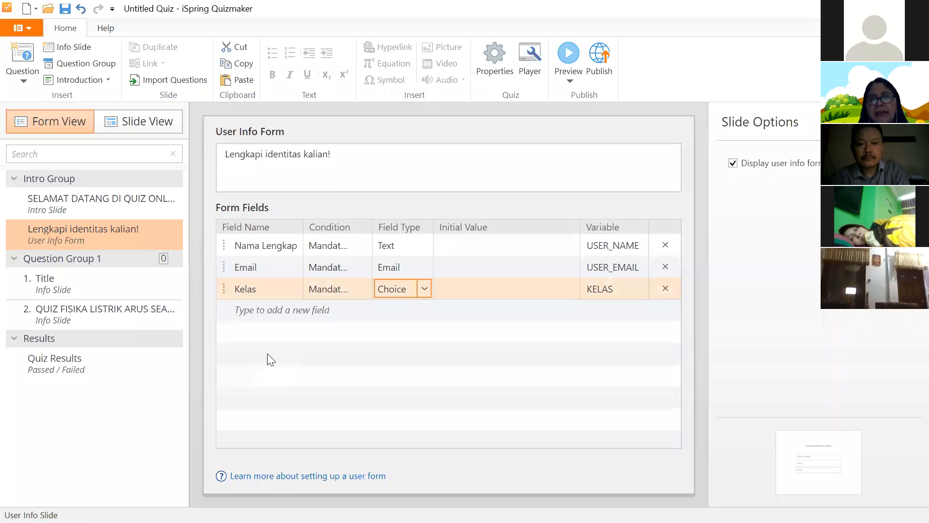
left_click(425, 289)
left_click(391, 307)
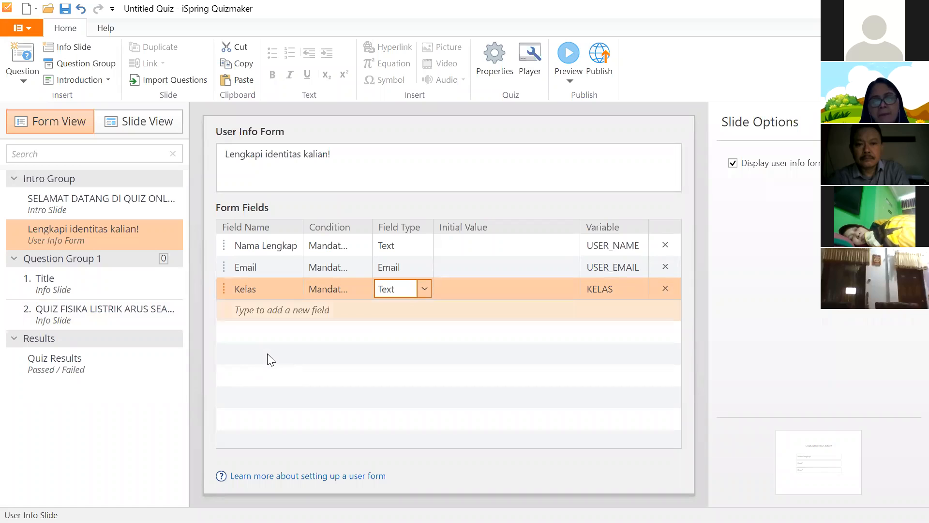
left_click(282, 309)
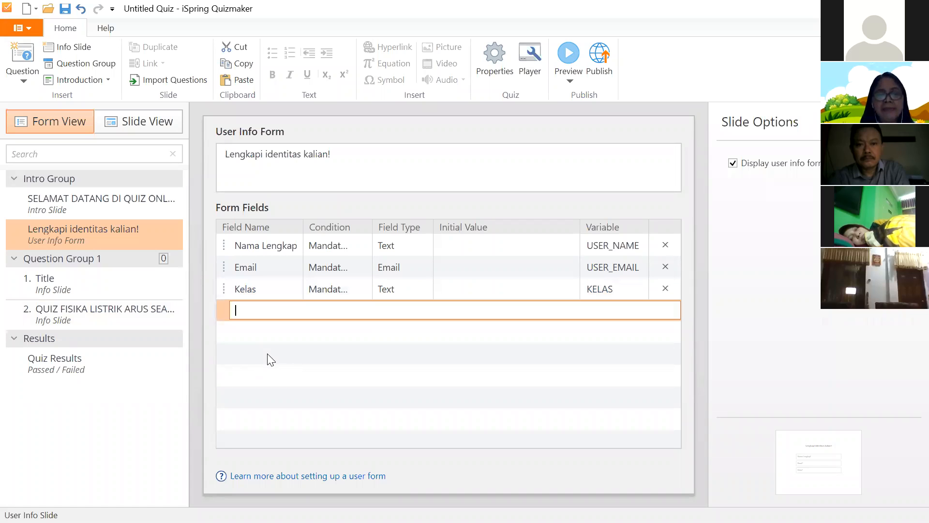
- Add a new 'No. Absen' text field as the form's fourth row
type("NO")
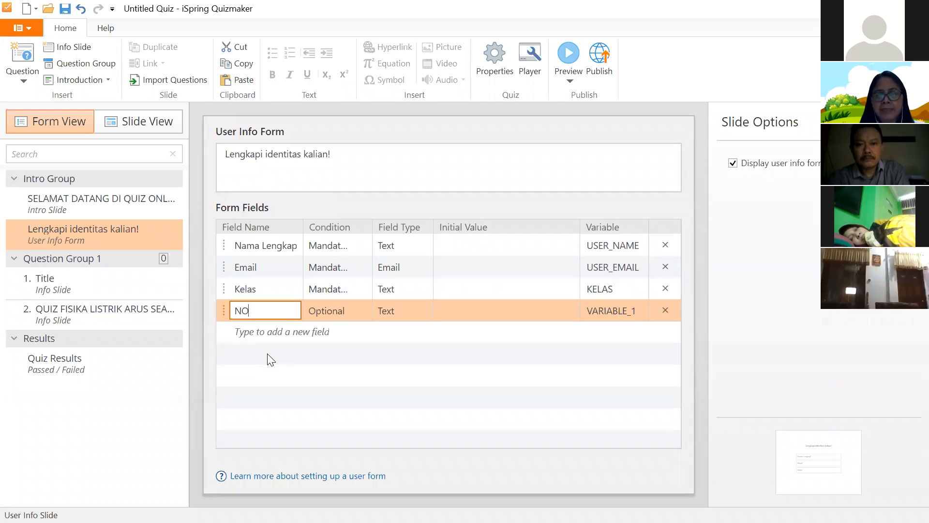
key("BackSpace")
type("o. Absen")
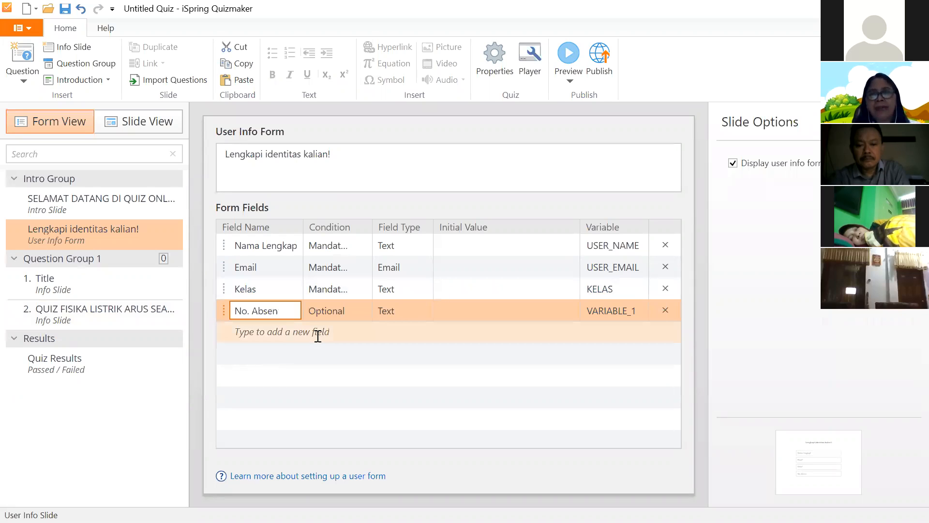
left_click(626, 312)
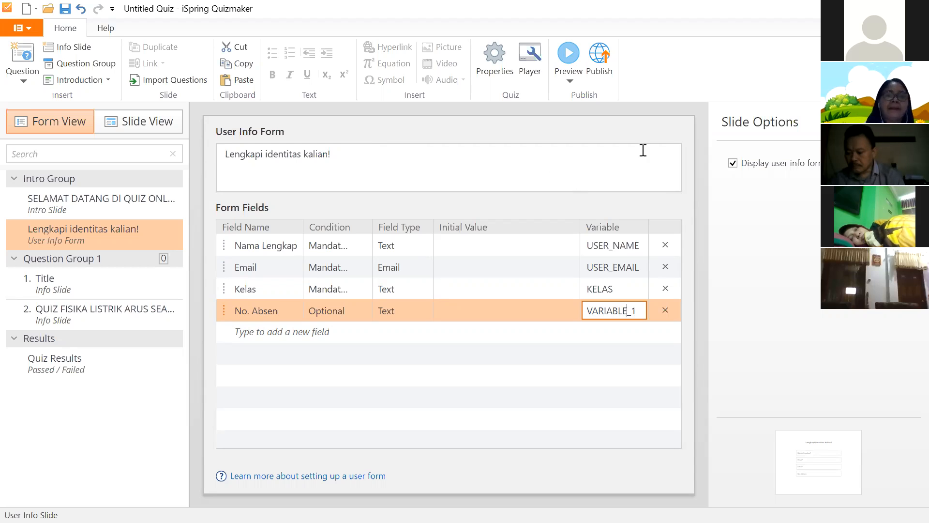
left_click(499, 164)
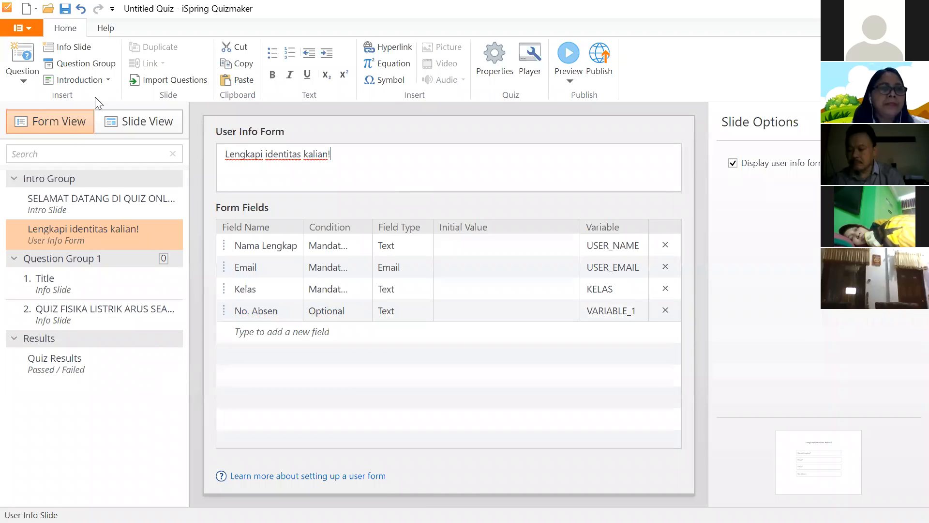
left_click(109, 79)
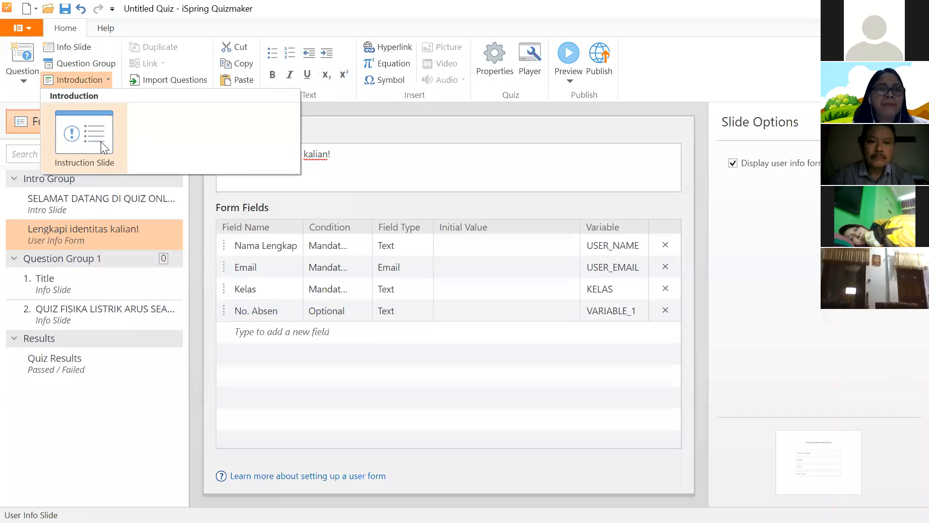
- Insert an Instruction Slide and erase its title, discarding the trial 'PerhatikanKeter' text
left_click(449, 130)
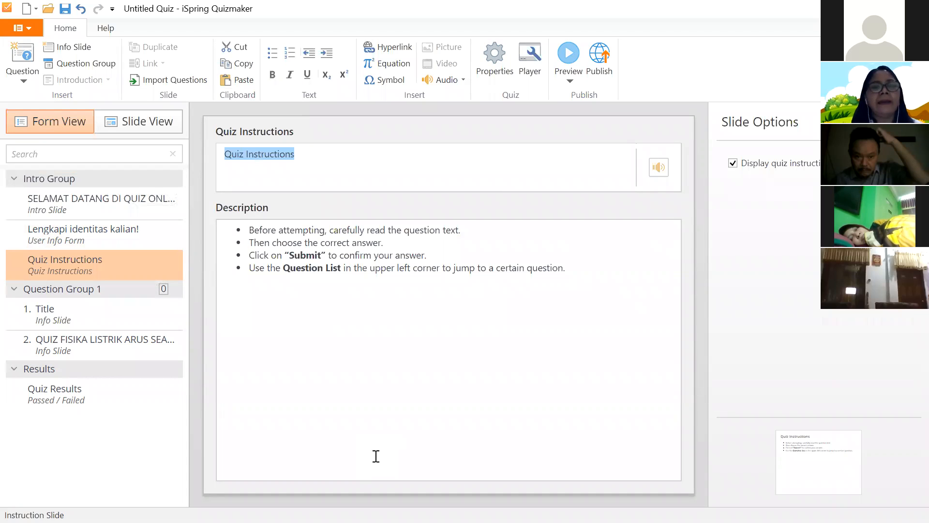
key("BackSpace")
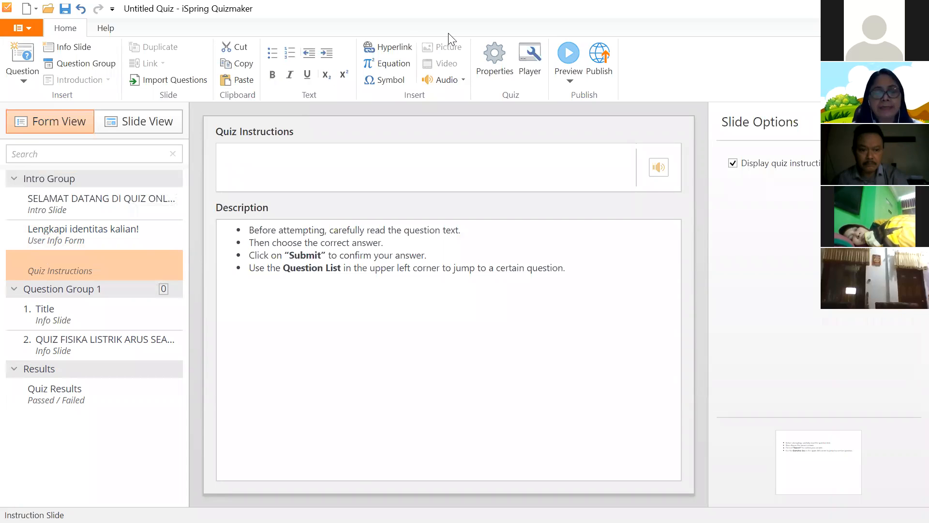
type("Perha")
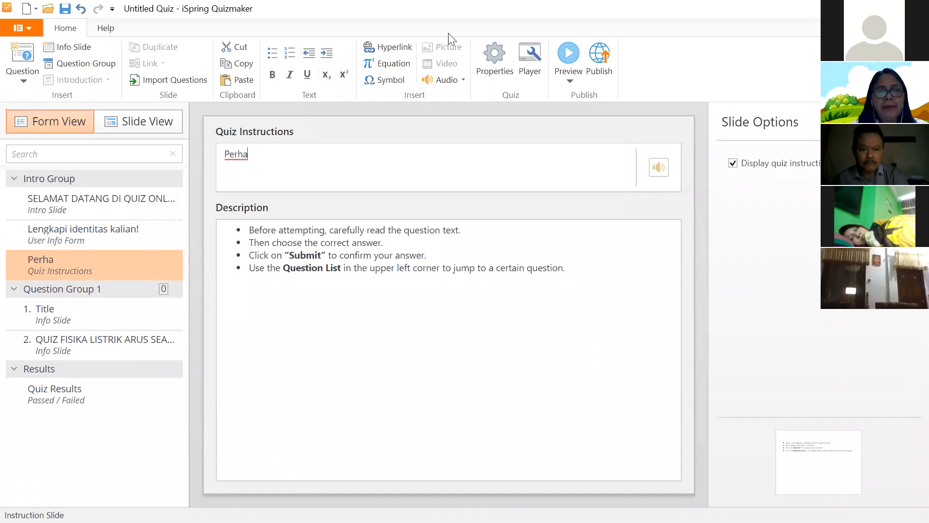
type("tikan")
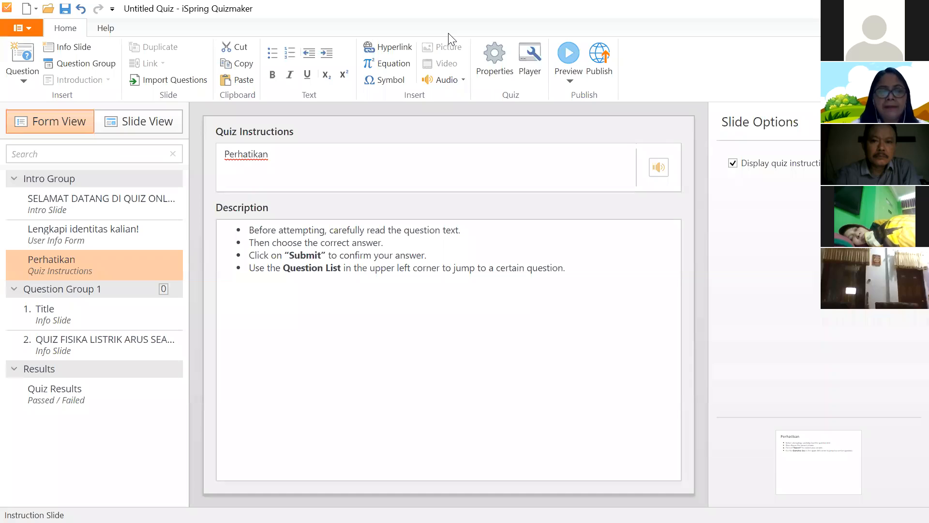
type("Keter")
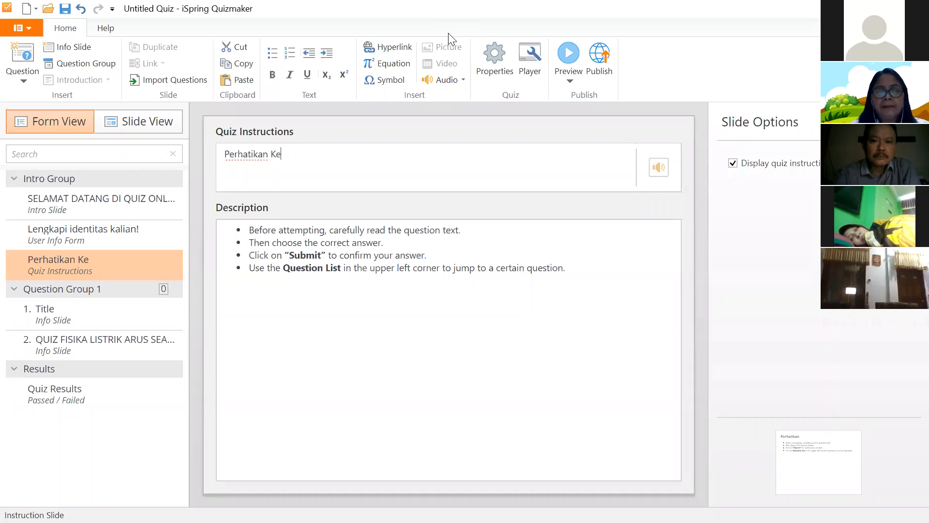
key("ctrl+z")
key("BackSpace")
key("BackSpace")
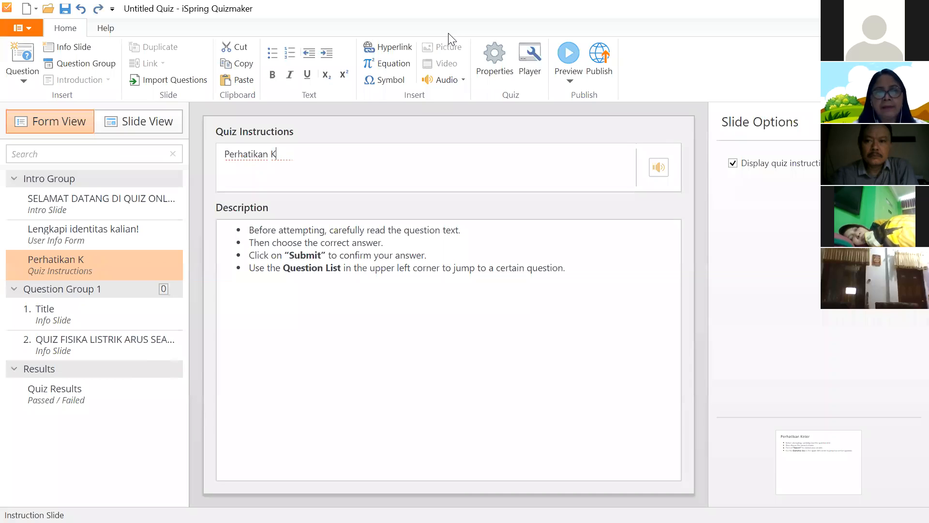
key("ctrl+a")
key("BackSpace")
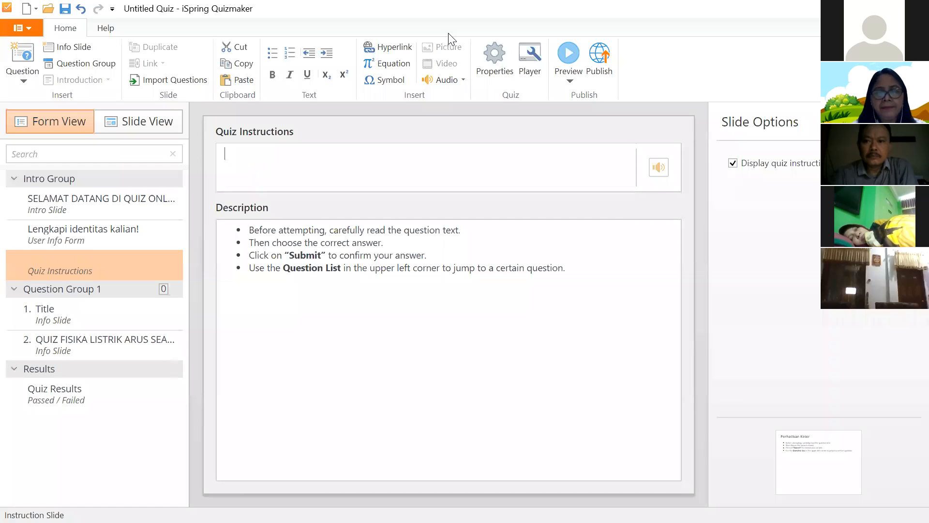
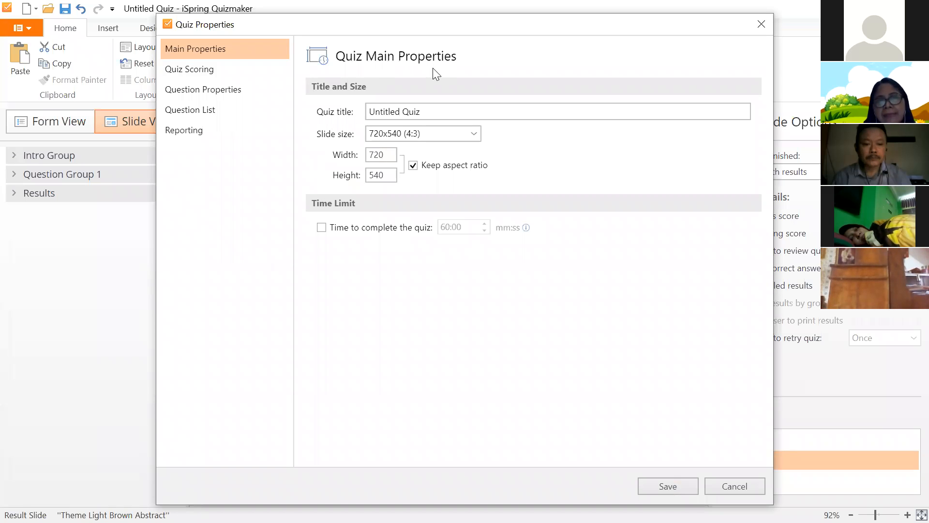
- Set slides to 960x540 (16:9) and turn on the 60:00 quiz time limit
left_click(411, 116)
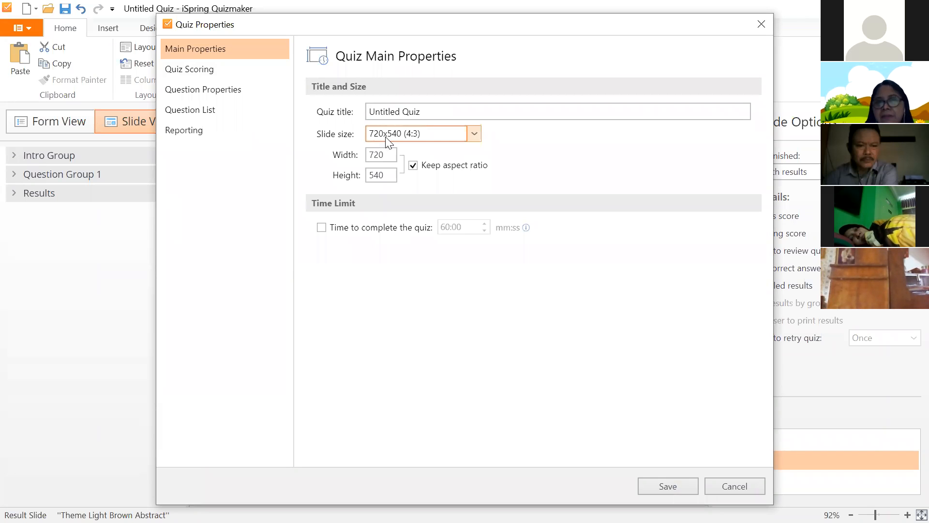
left_click(474, 133)
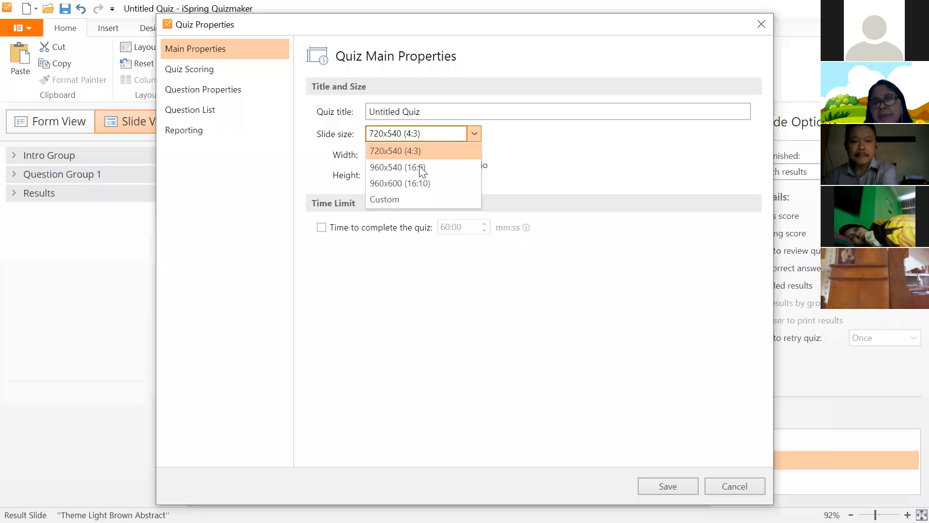
left_click(420, 166)
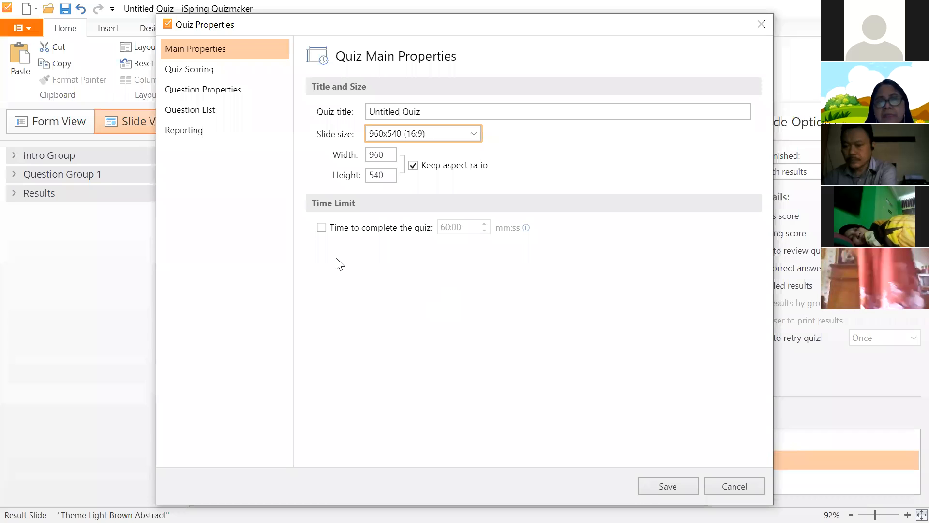
left_click(321, 227)
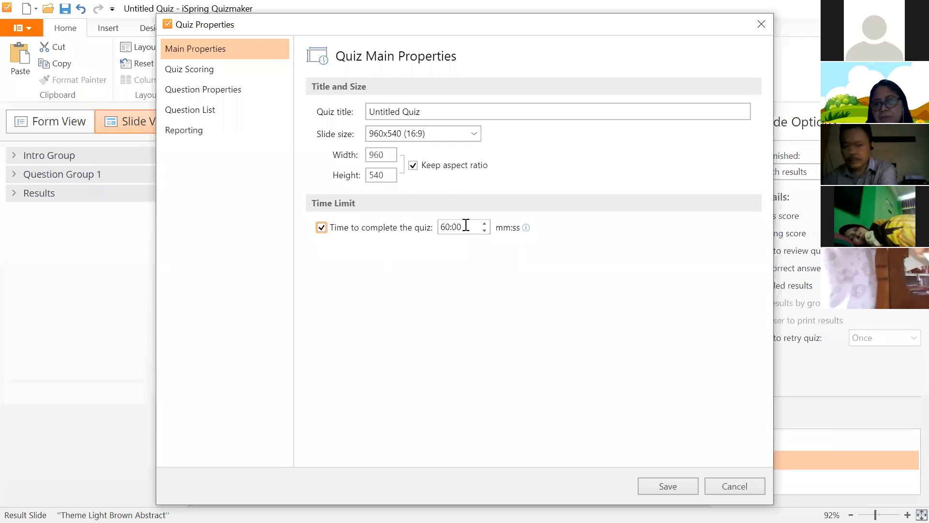
- Retitle the quiz 'QUIZ FISIKA LISTRIK ARUS SEARAH' and save the main properties
left_click_drag(423, 112, 357, 108)
type("q")
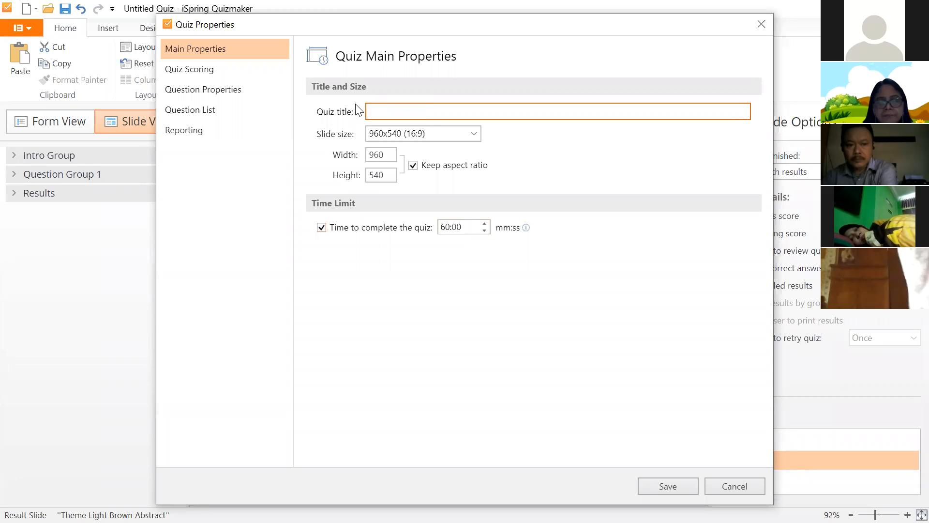
key("BackSpace")
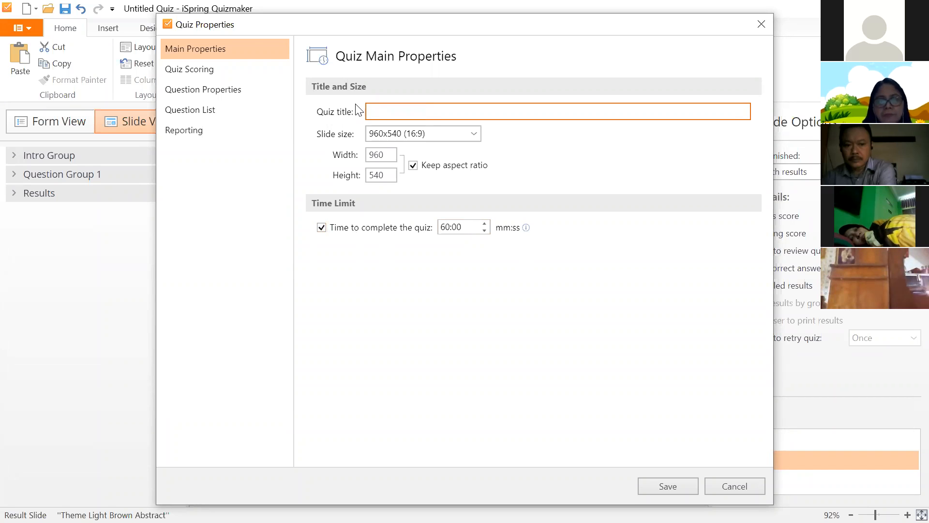
type("QUIZ FISIKA LISTRIK")
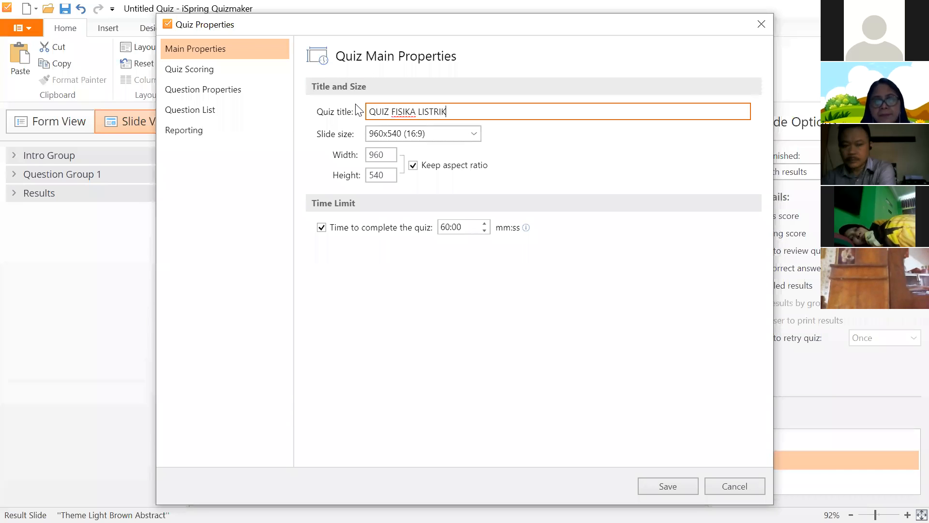
type(" ARUS SEARAH")
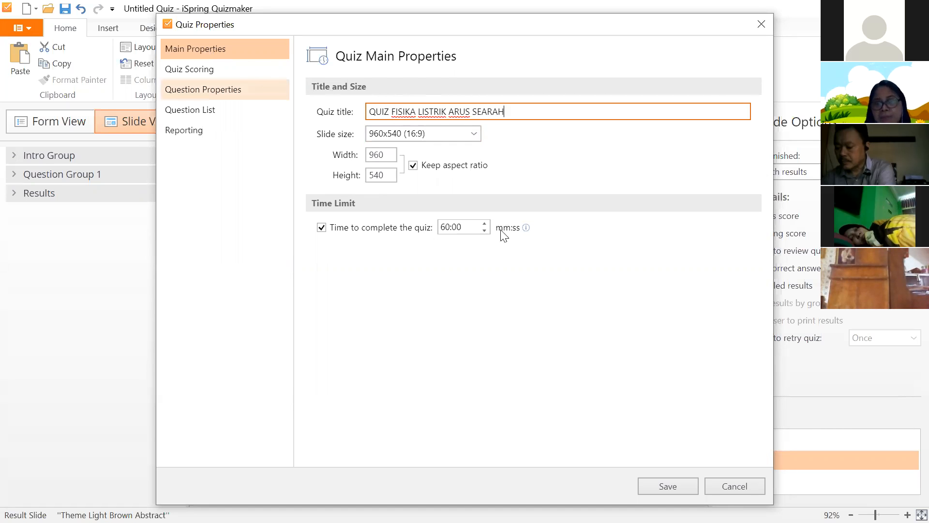
left_click(667, 487)
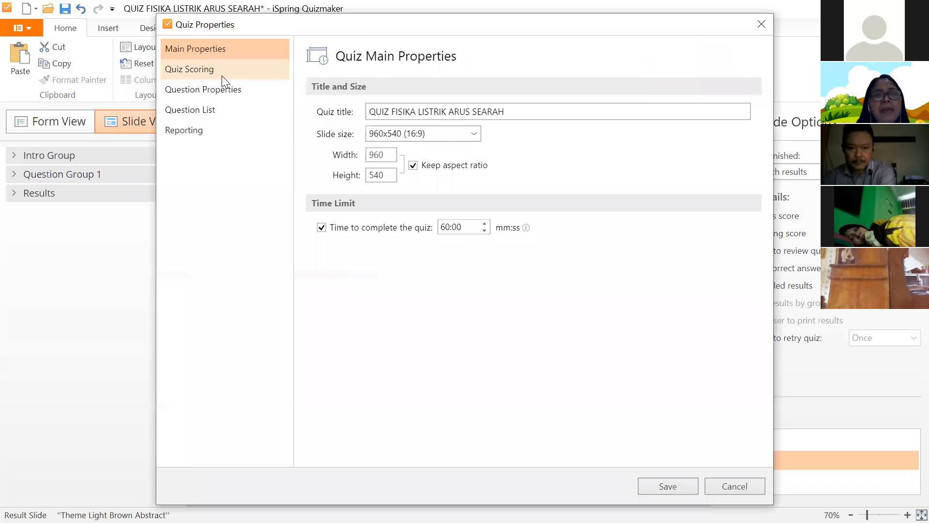
- Keep scoring by passing score, switch units to Points, and lower the passing score to 76
left_click(220, 75)
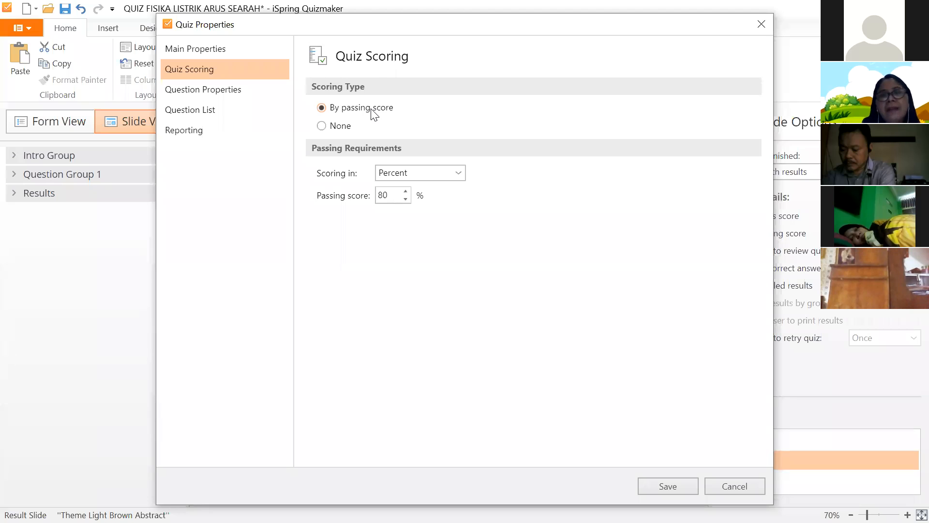
left_click(319, 127)
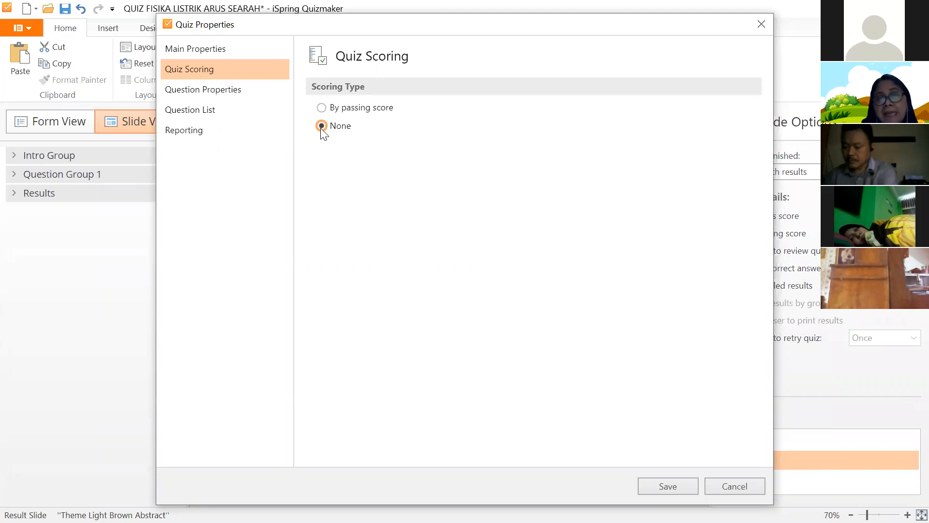
left_click(321, 107)
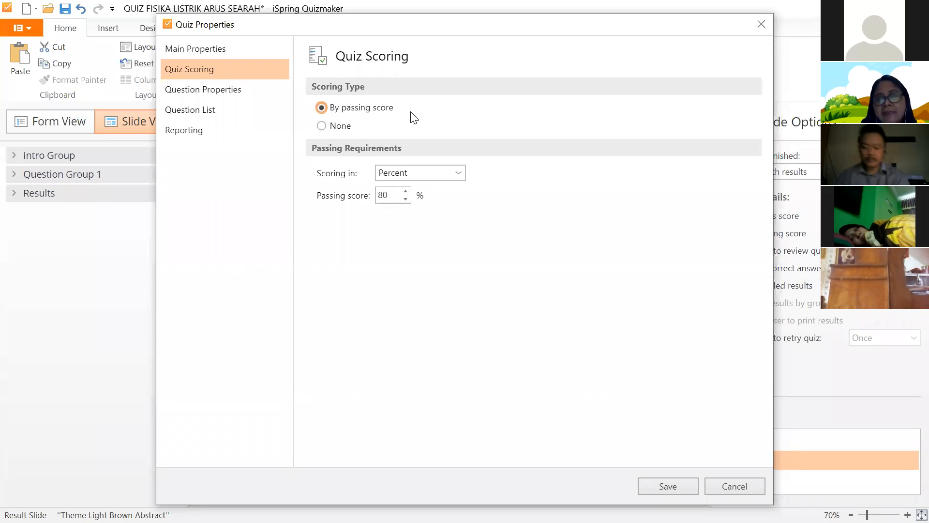
left_click(458, 173)
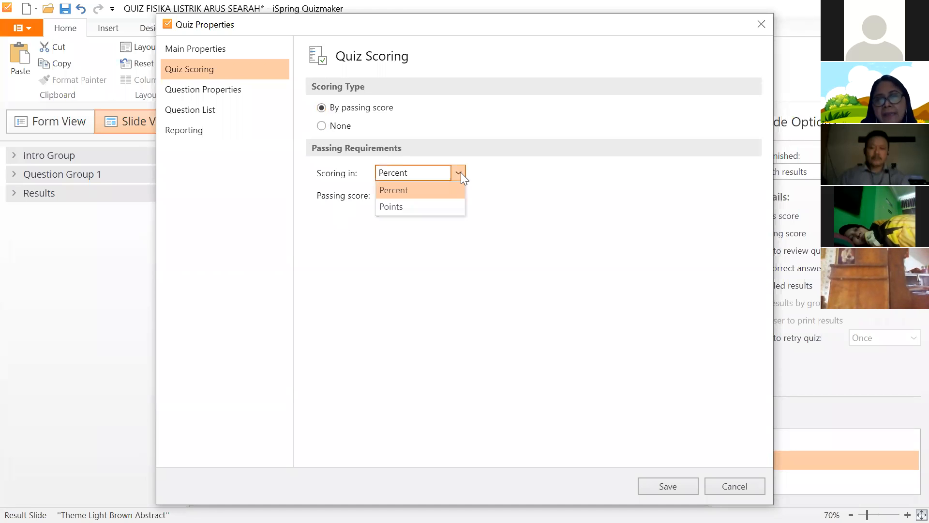
left_click(396, 205)
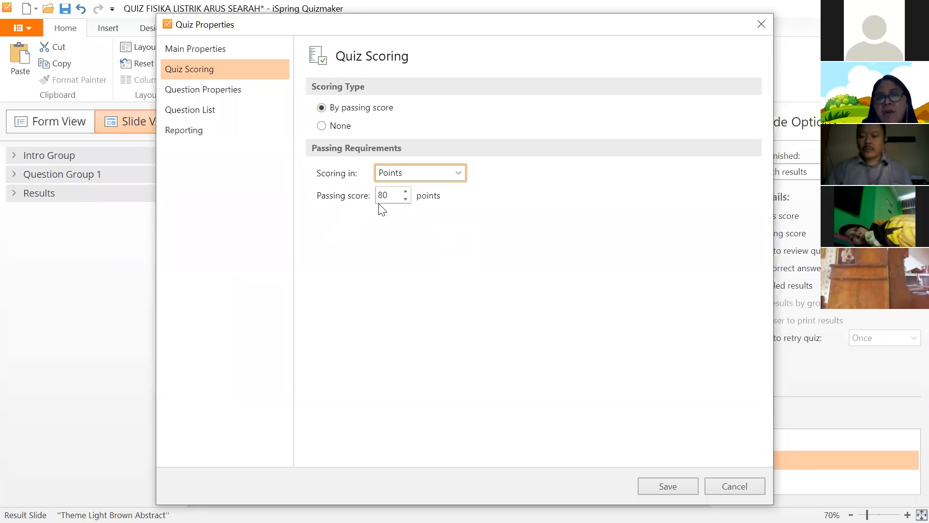
left_click(405, 198)
left_click(406, 199)
left_click(406, 199)
left_click(406, 199)
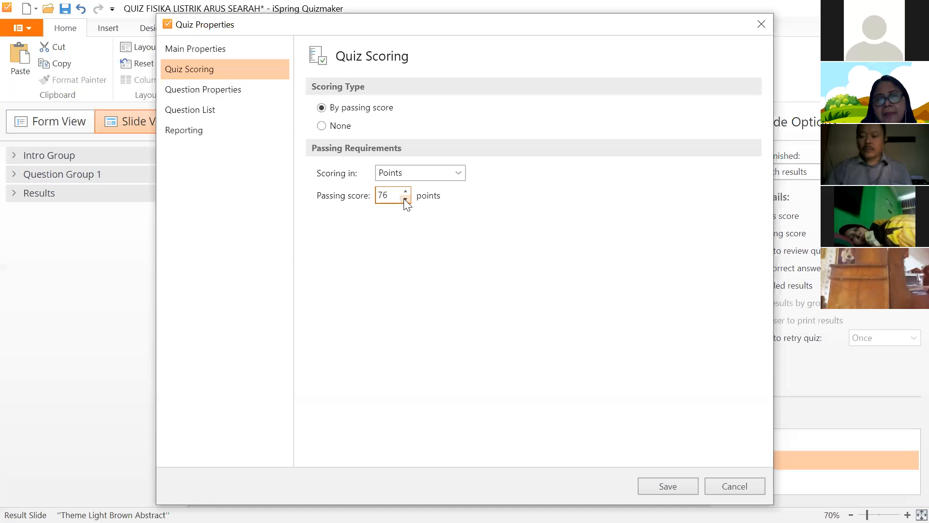
left_click(405, 199)
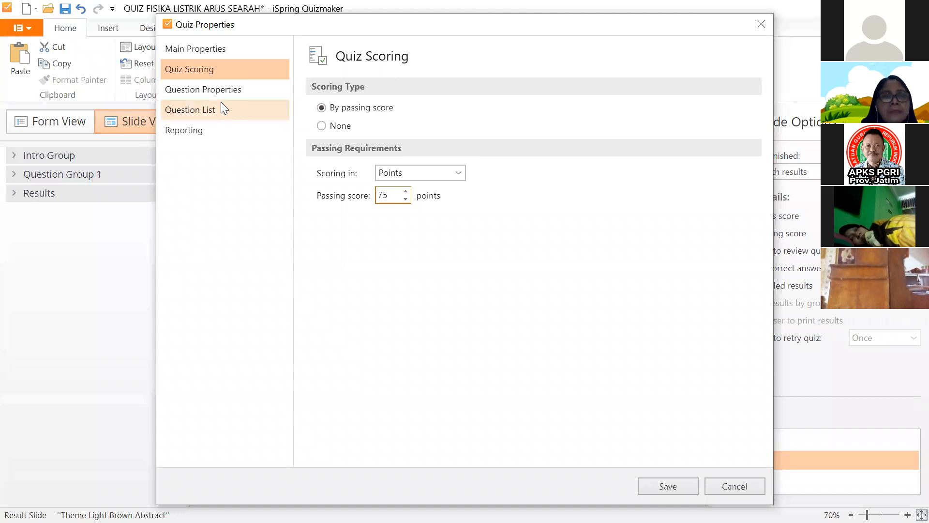
- Set the incorrect-answer penalty to 1 and leave unanswered questions unpenalized
left_click(232, 92)
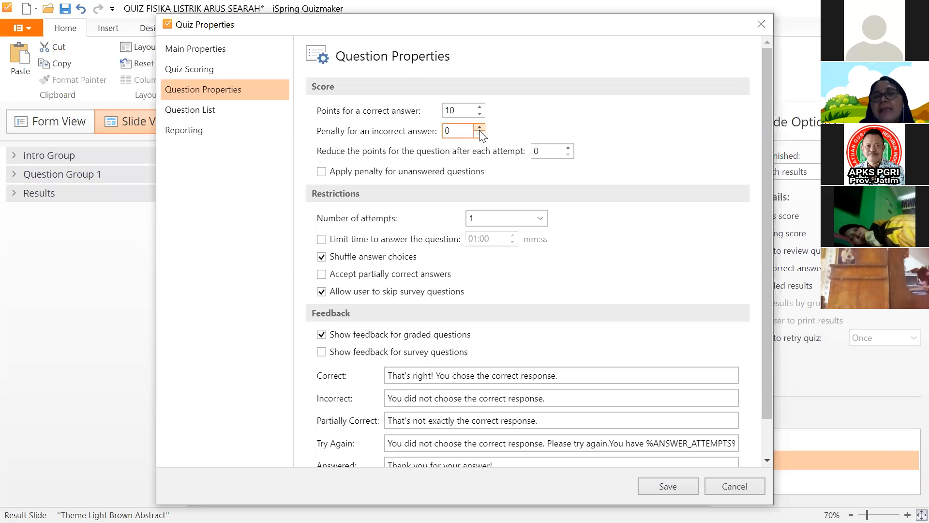
left_click(459, 134)
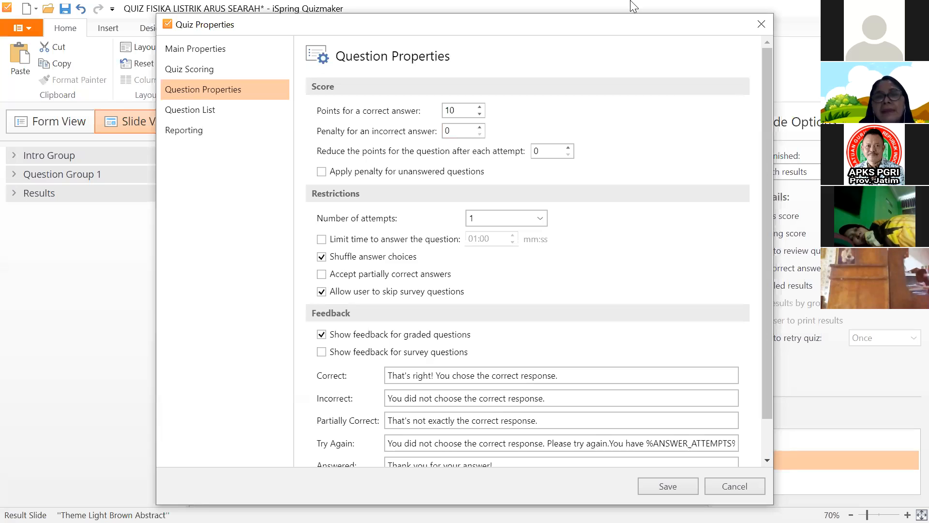
key("BackSpace")
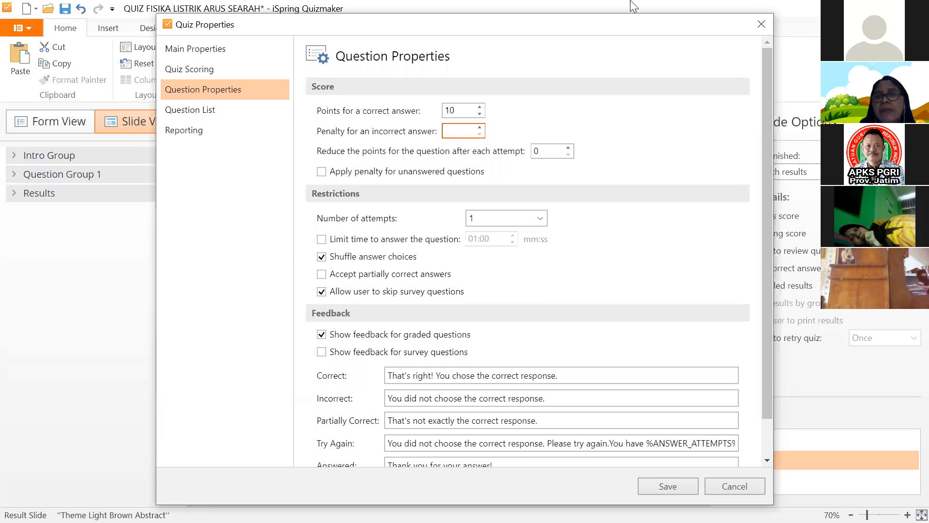
left_click(480, 128)
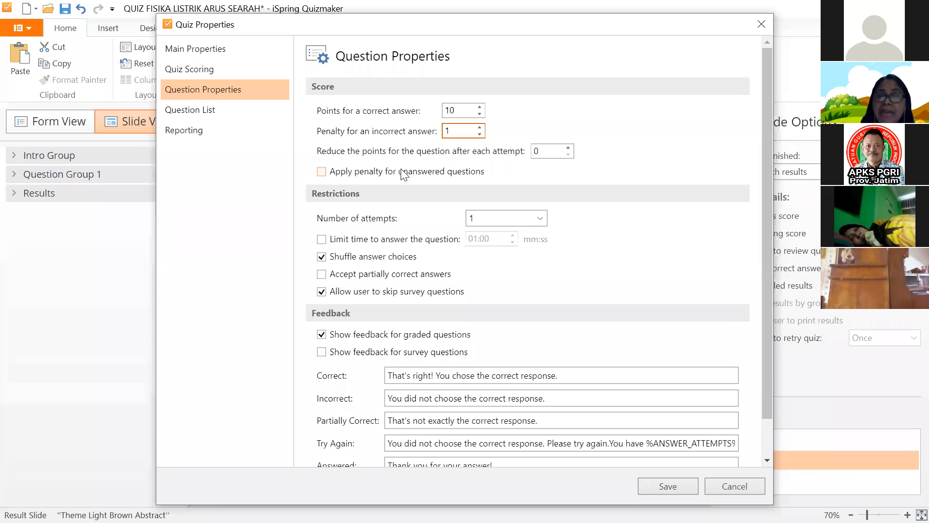
left_click(324, 173)
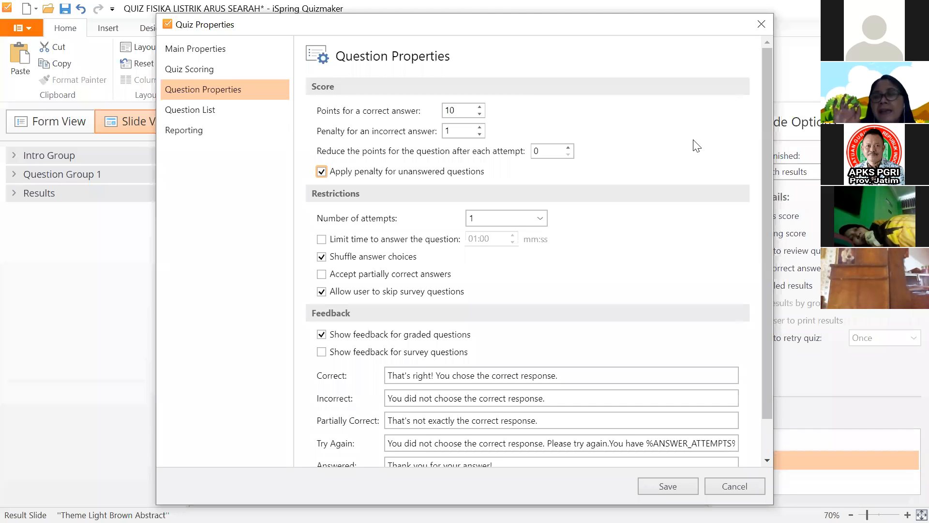
left_click(321, 172)
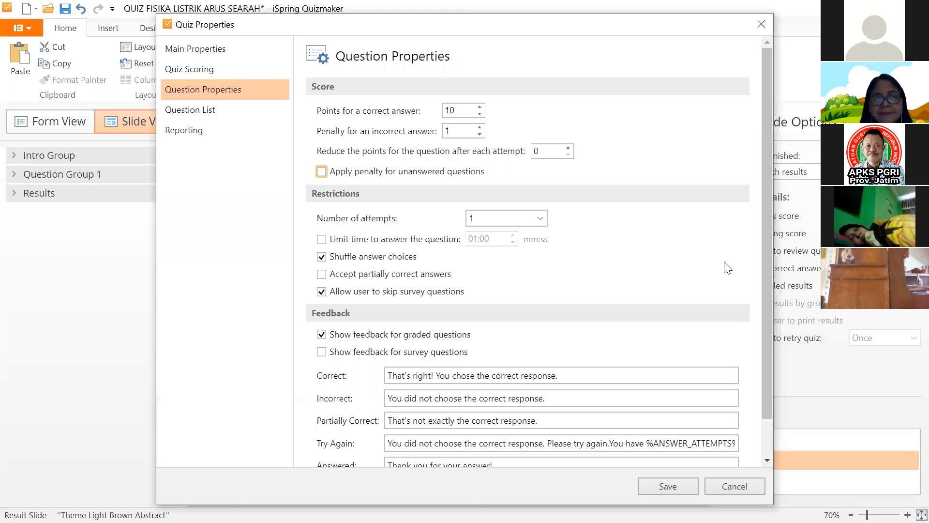
- Adjust attempts per question and limit each question's answer time to 01:00
scroll(330, 217, "down", 2)
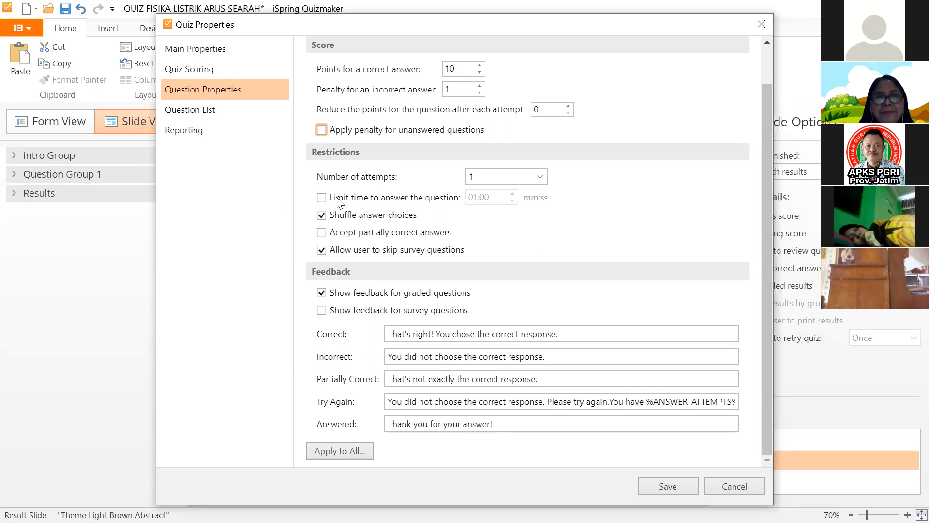
left_click(540, 176)
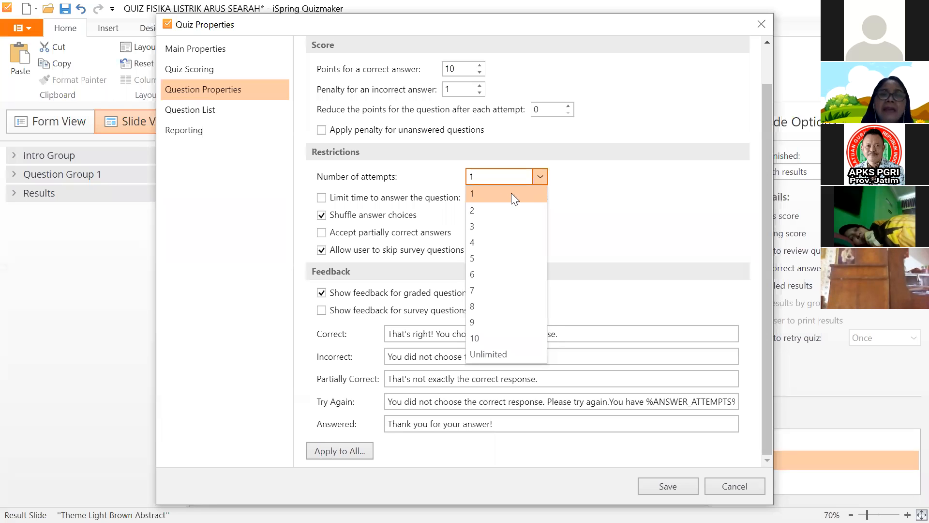
left_click(682, 175)
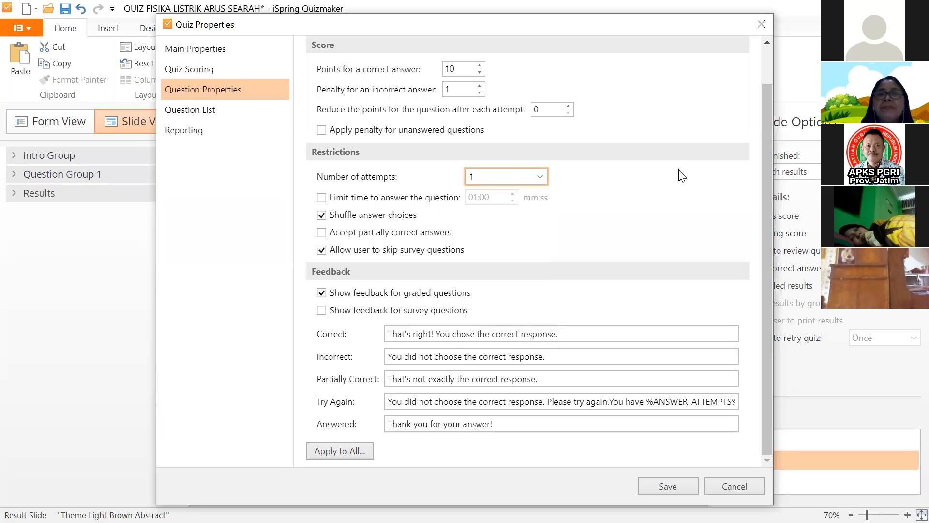
left_click(539, 176)
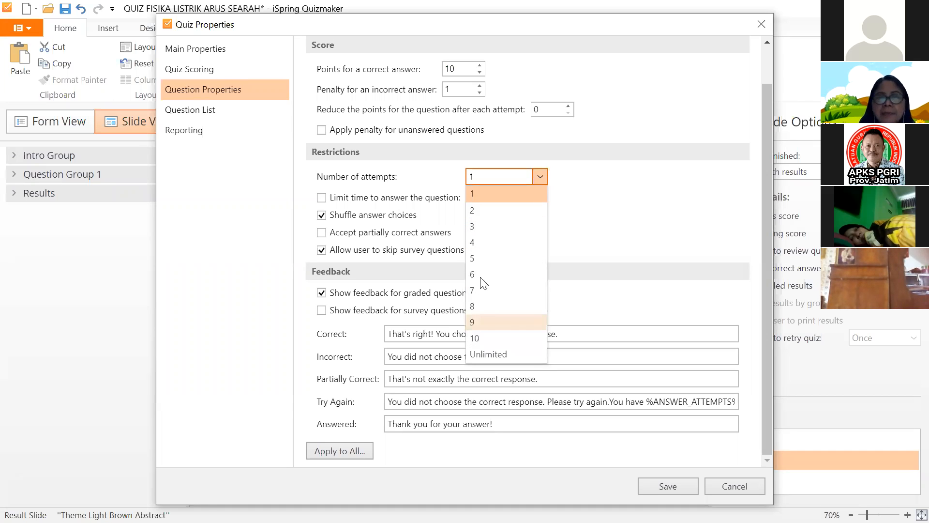
left_click(489, 354)
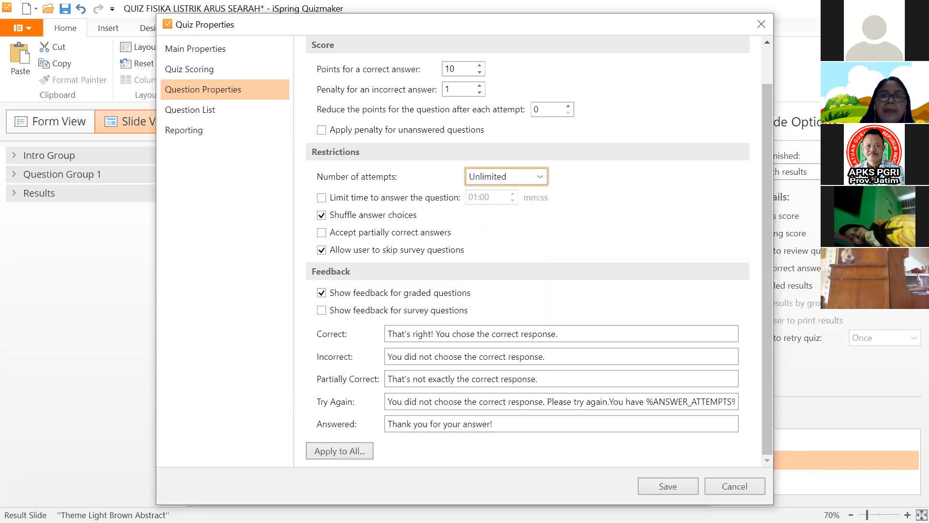
left_click(322, 198)
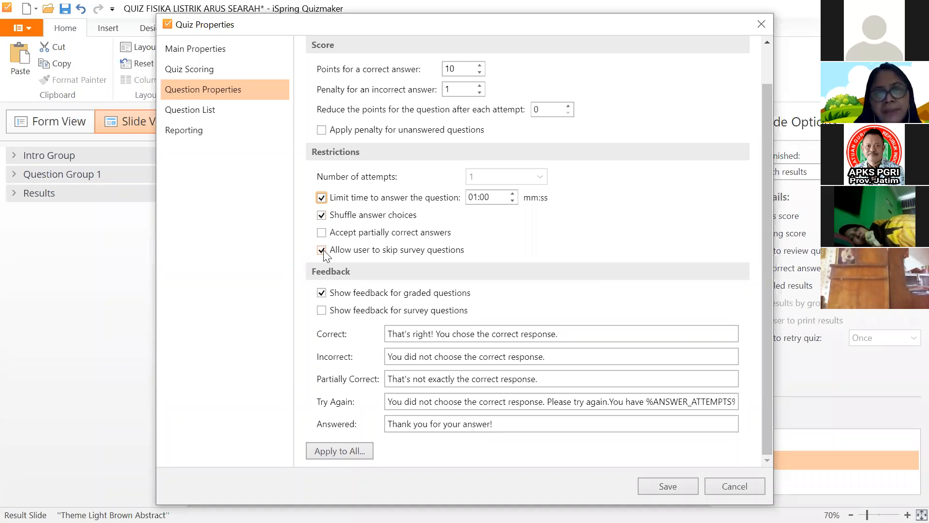
left_click(473, 362)
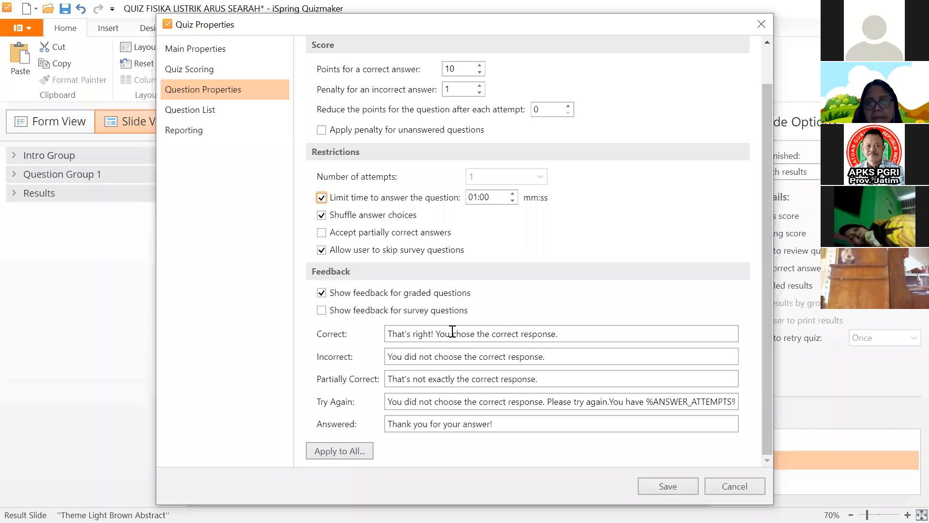
- Keep feedback on for graded questions, off for survey questions, and select the Correct message
left_click(321, 310)
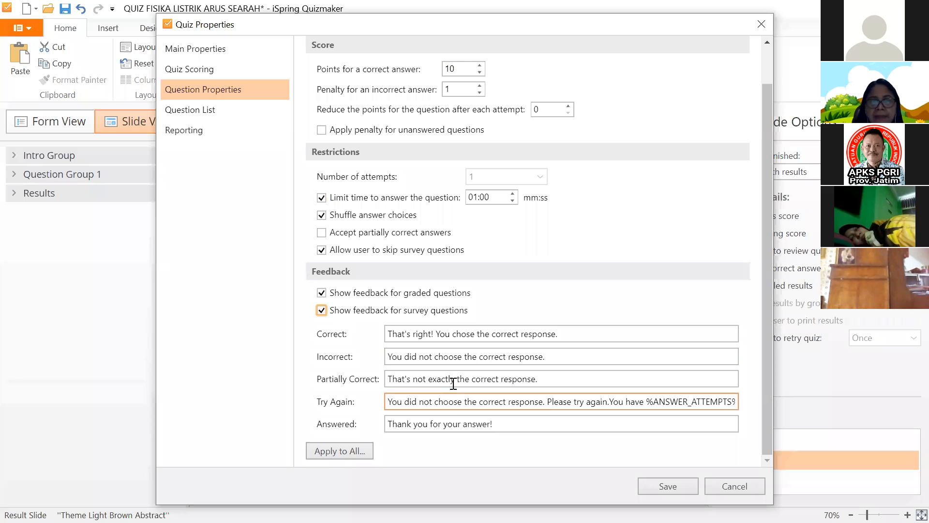
left_click(322, 292)
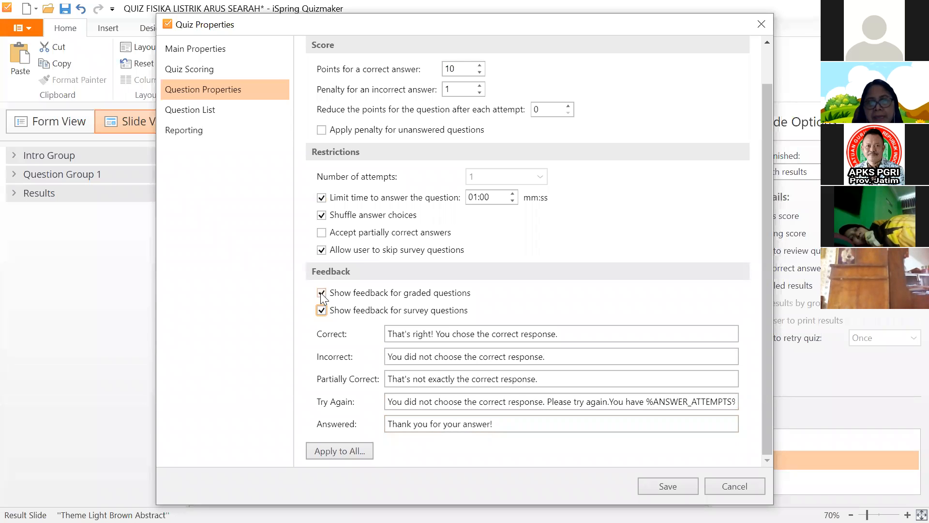
left_click(321, 293)
left_click(321, 310)
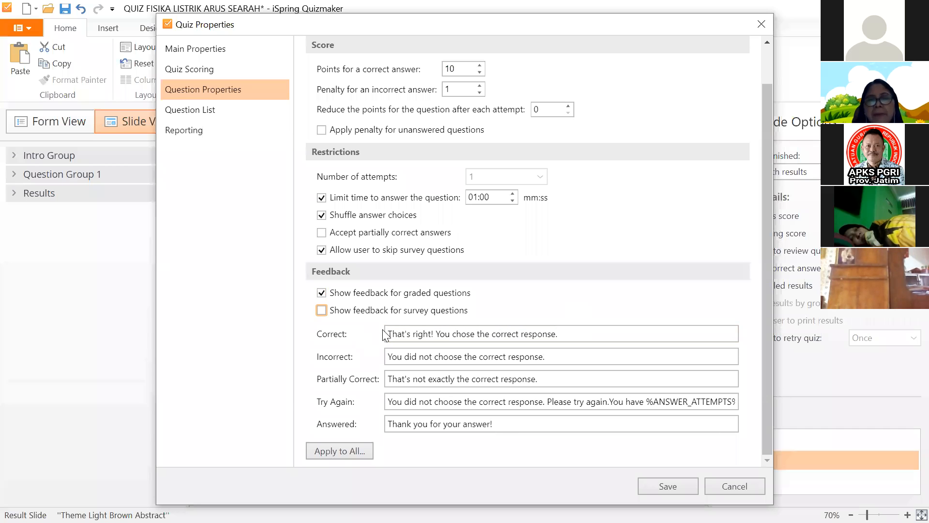
key("Tab")
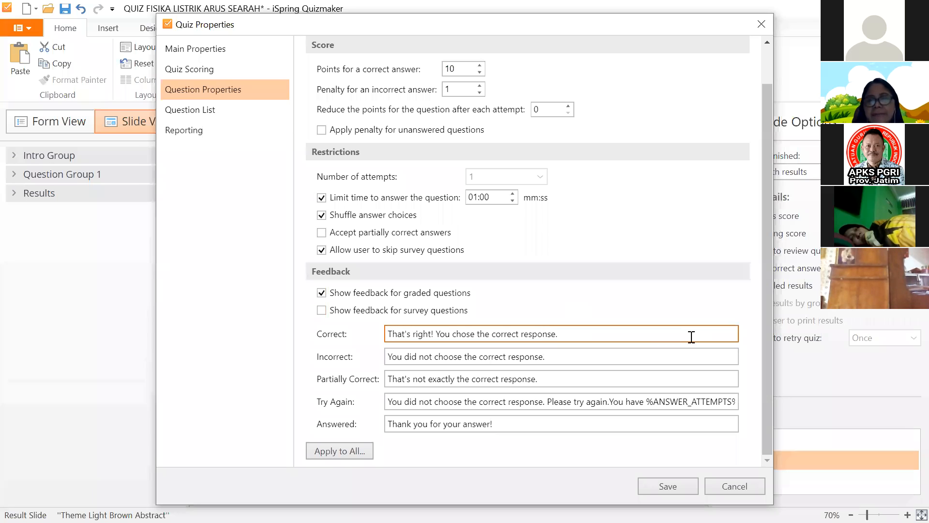
left_click_drag(691, 337, 379, 341)
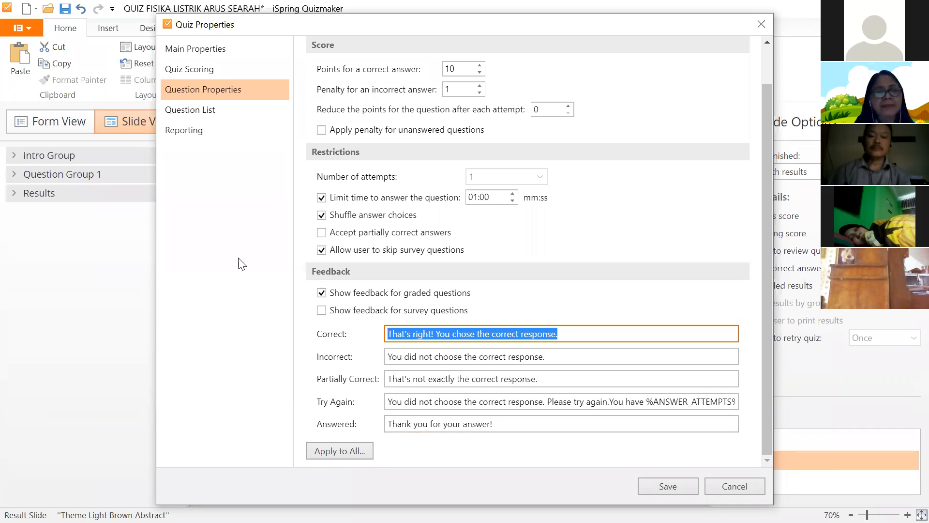
- In Question List, take questions only from selected groups
left_click(198, 109)
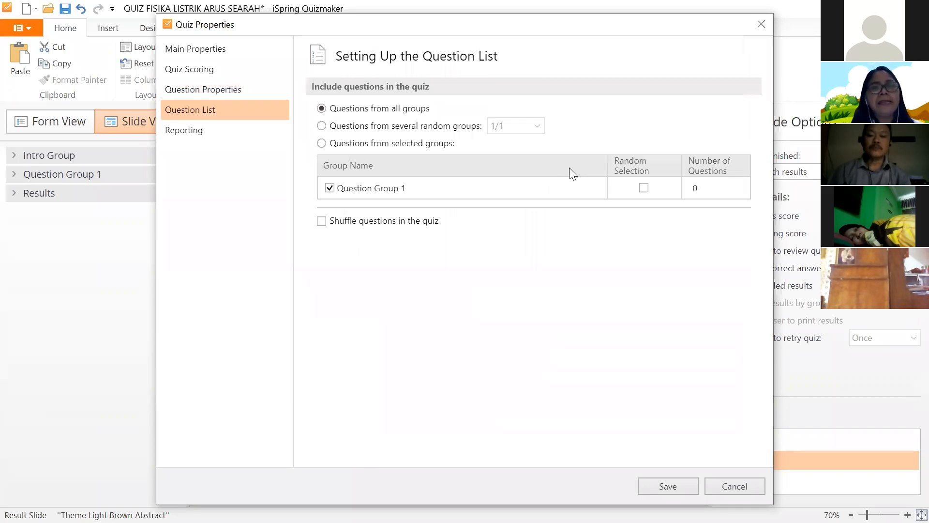
left_click(221, 90)
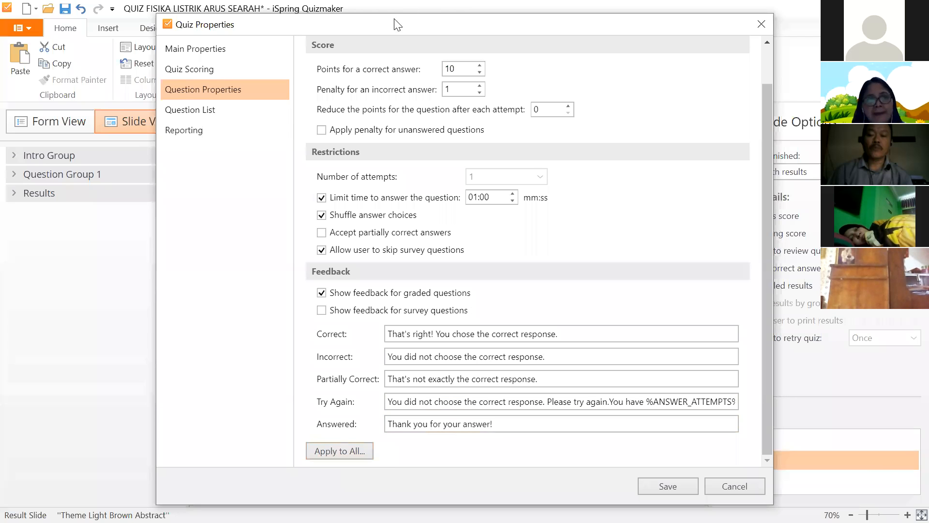
left_click(227, 116)
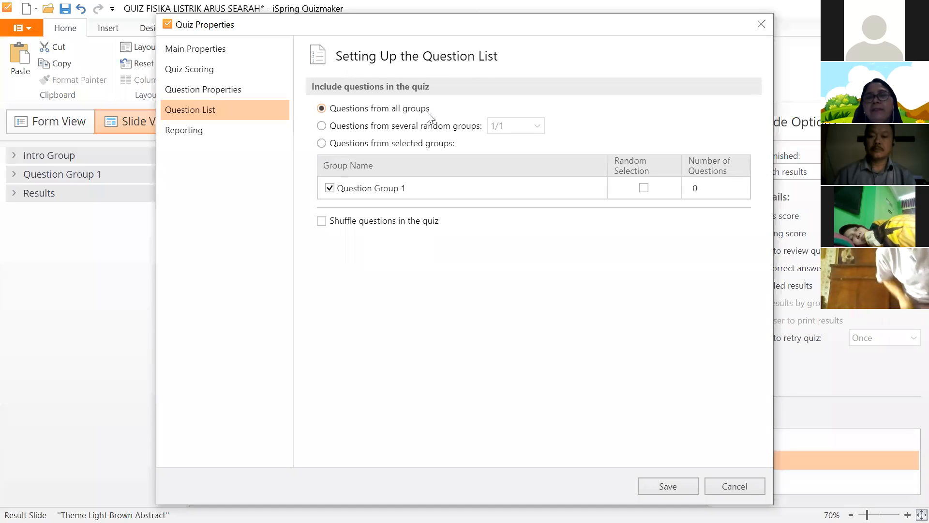
left_click(323, 125)
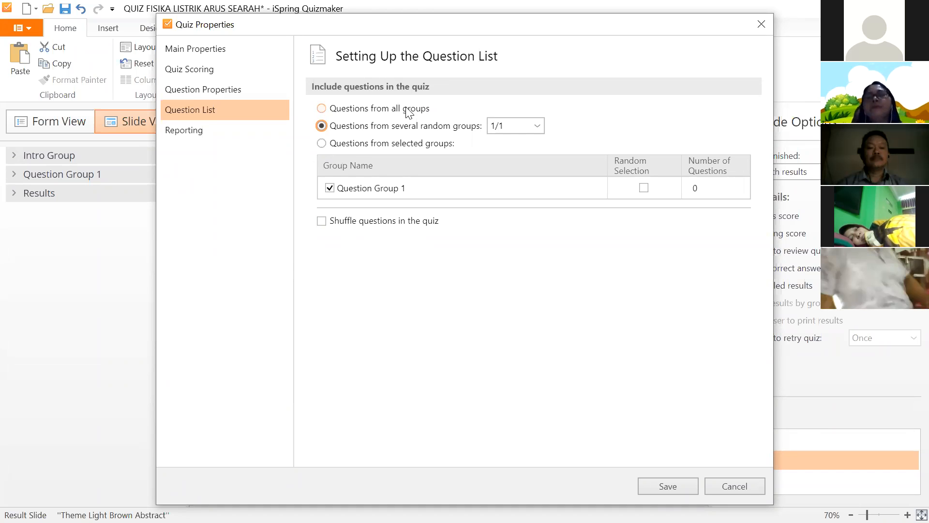
left_click(322, 108)
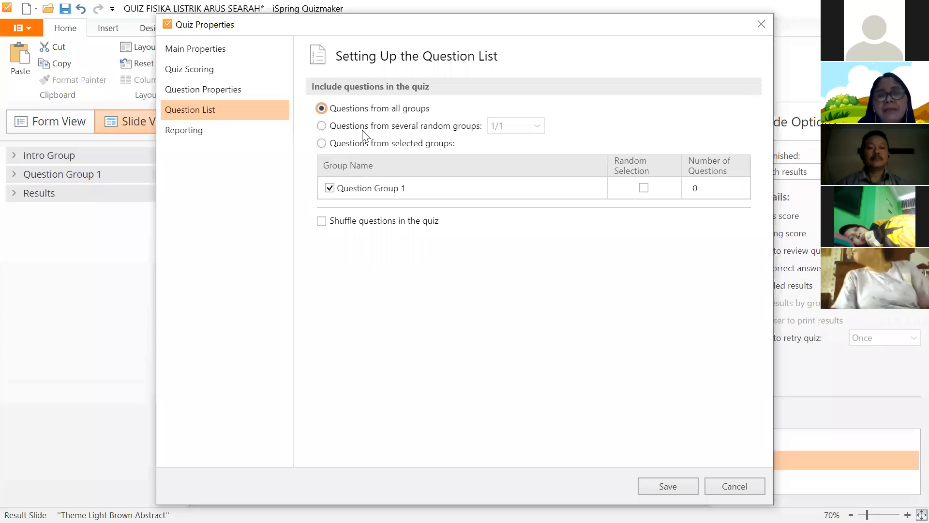
left_click(321, 126)
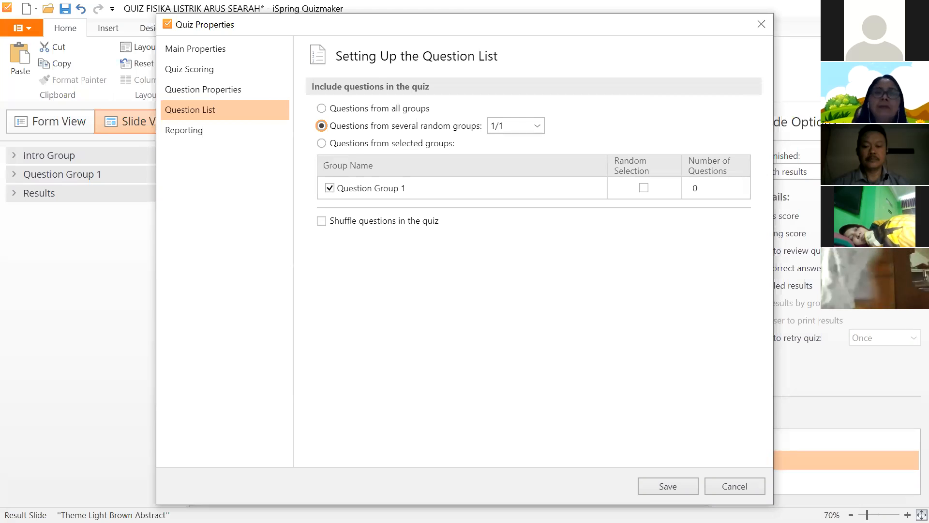
left_click(322, 143)
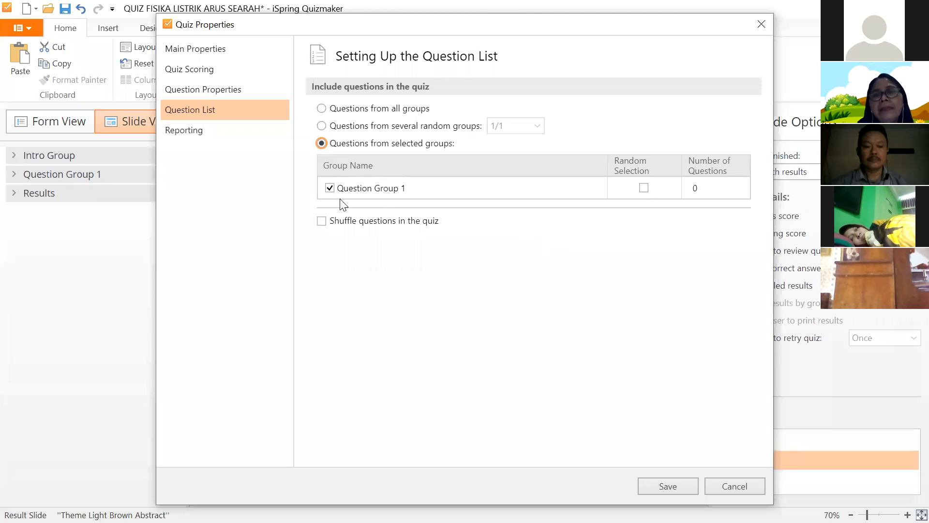
- Randomly pick from Question Group 1, shuffle question order, and show the Reporting settings
left_click(644, 187)
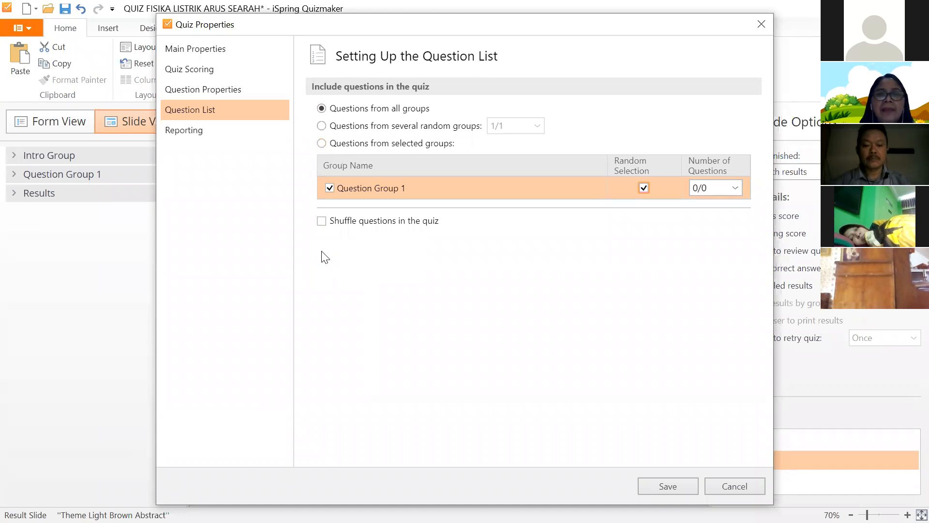
left_click(322, 221)
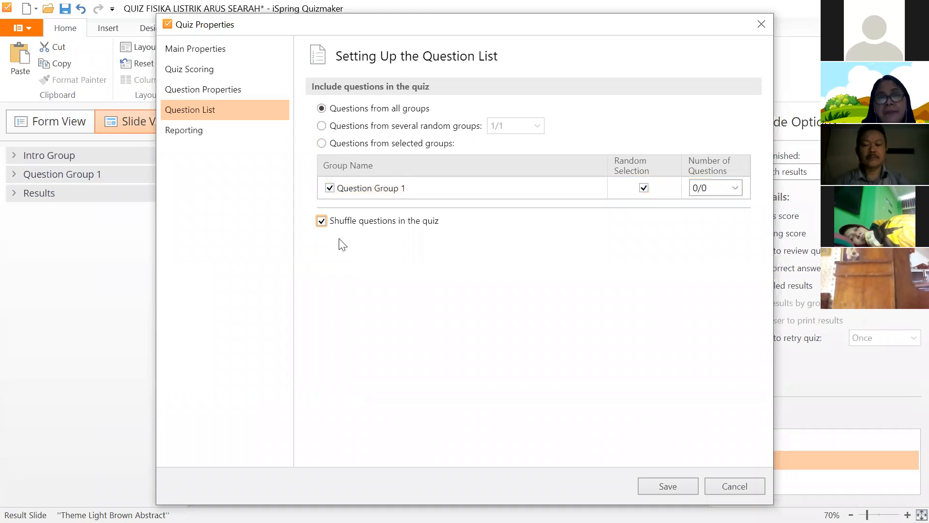
left_click(180, 131)
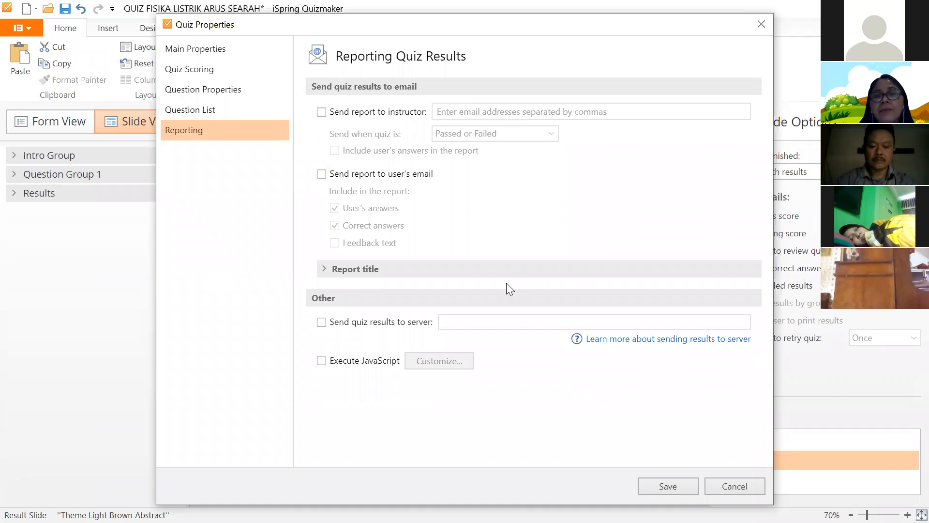
- Turn on sending the report to the instructor and enter the instructor's e-mail address
left_click(321, 112)
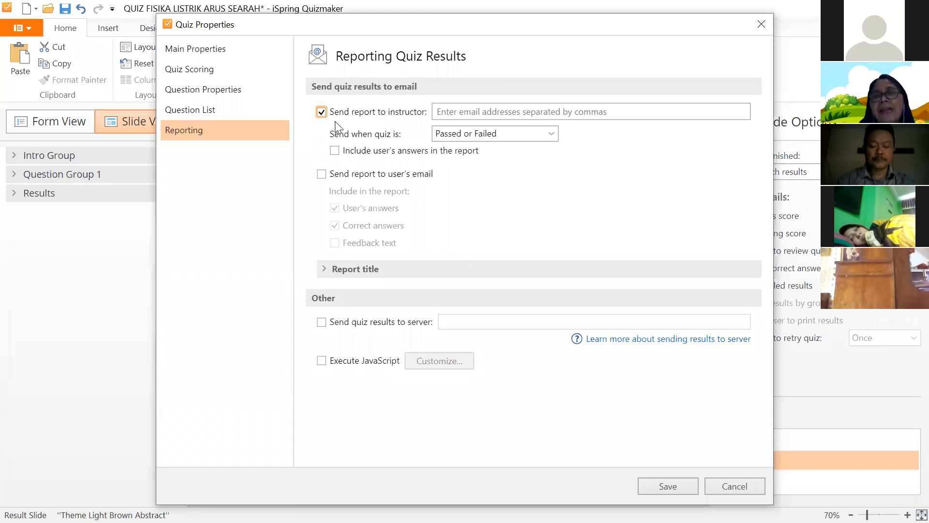
left_click(540, 112)
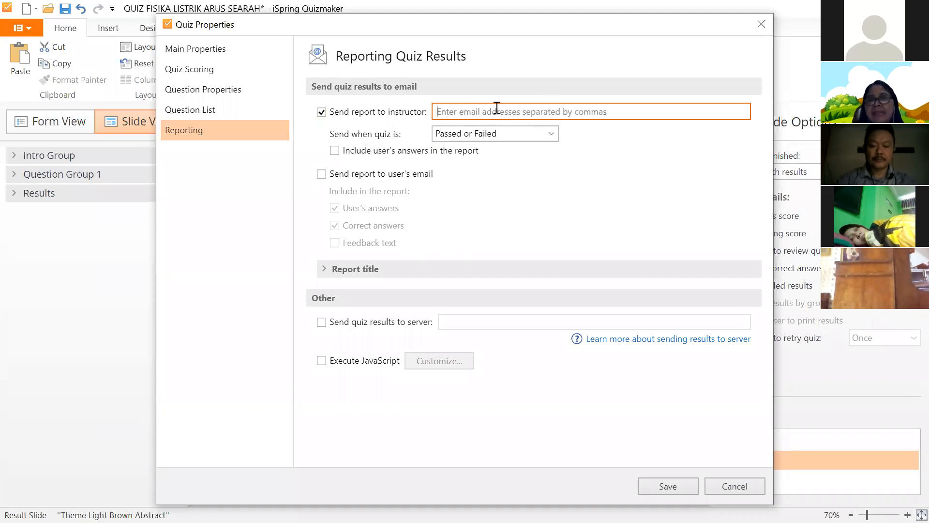
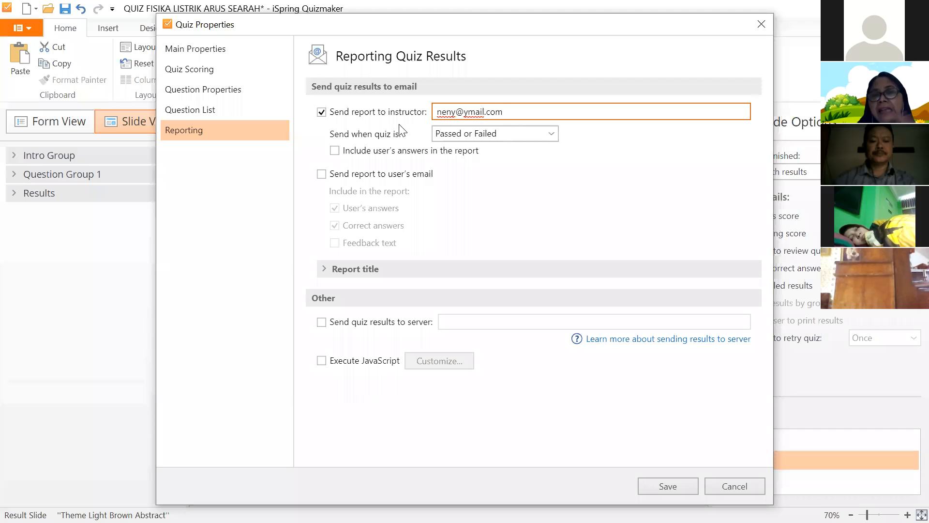
- Set the report to be sent when the quiz is Passed or Failed
left_click(551, 134)
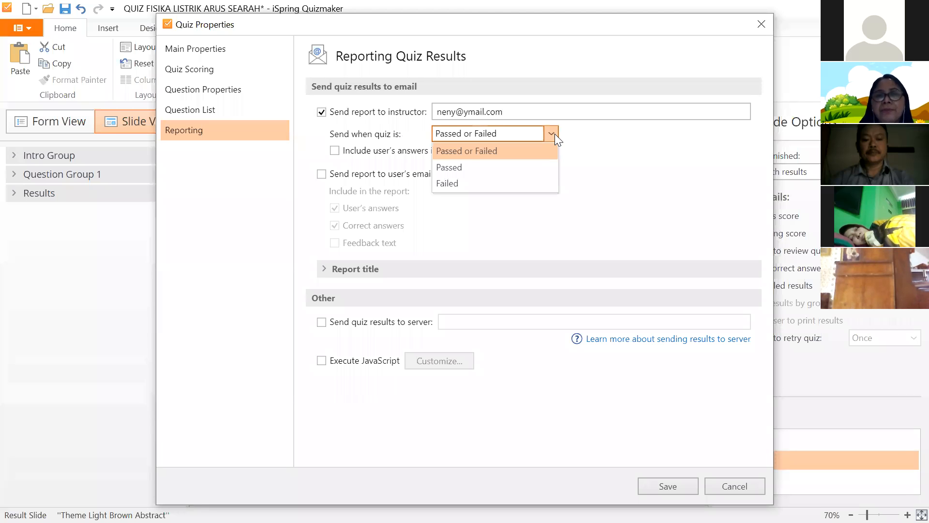
left_click(456, 168)
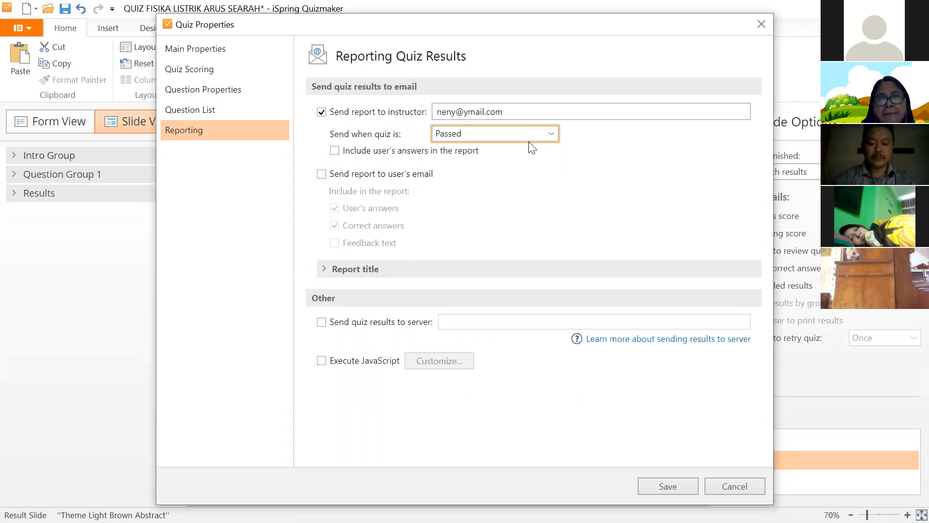
key("alt+Down")
left_click(468, 187)
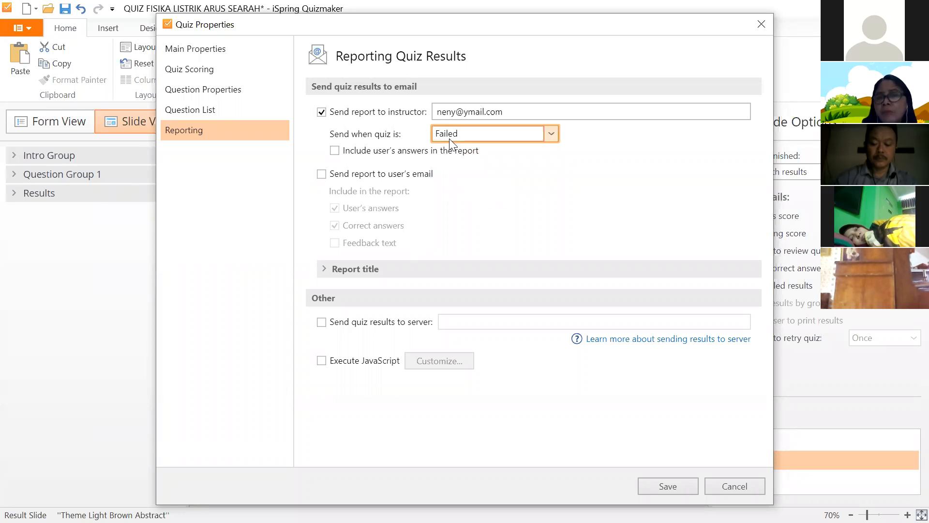
left_click(552, 134)
left_click(493, 152)
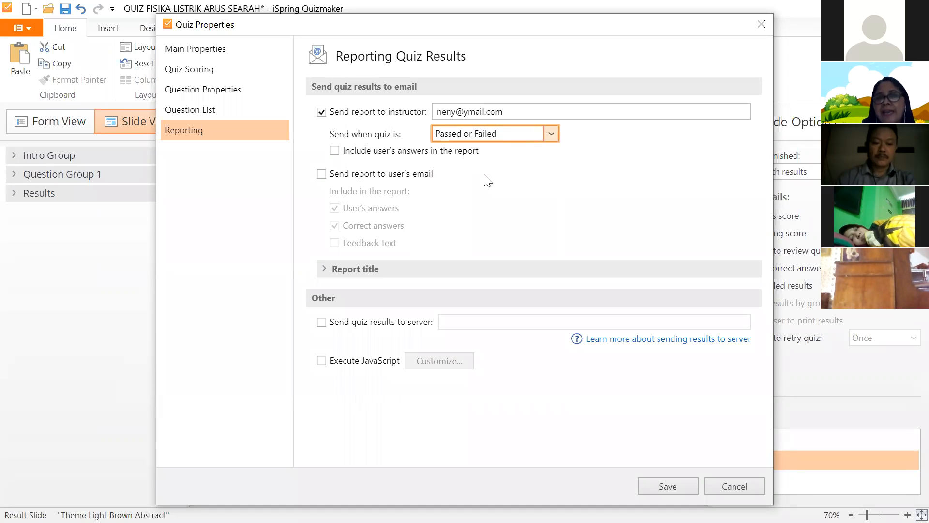
- Include learner answers in the report, keep learner e-mailing off, and expand Report title
left_click(334, 151)
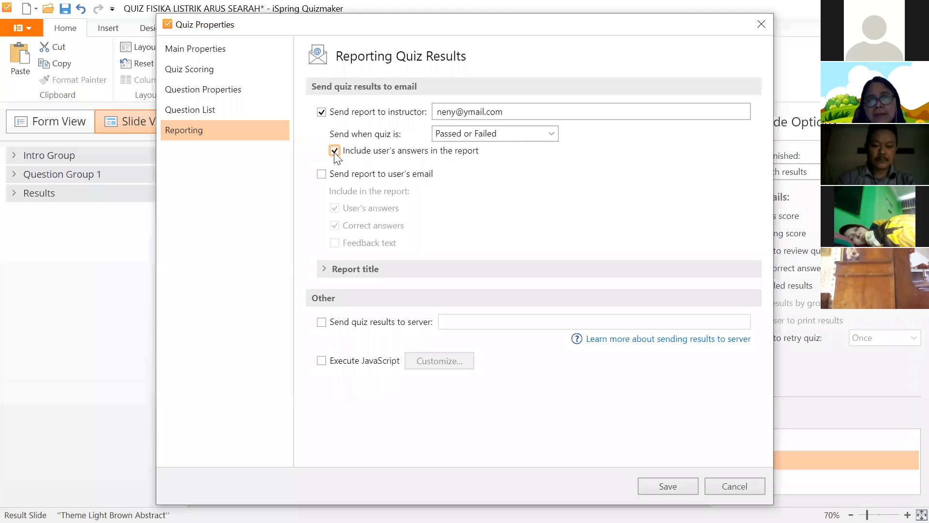
key("space")
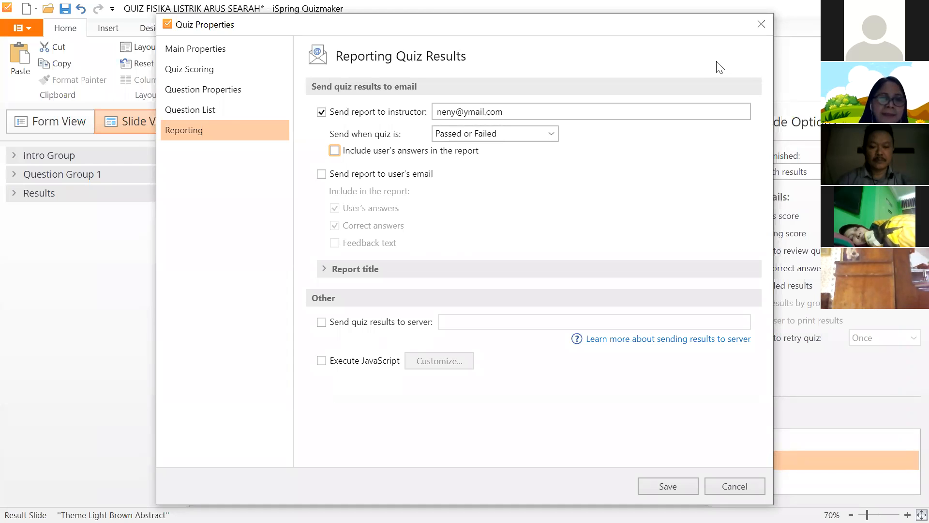
left_click(334, 151)
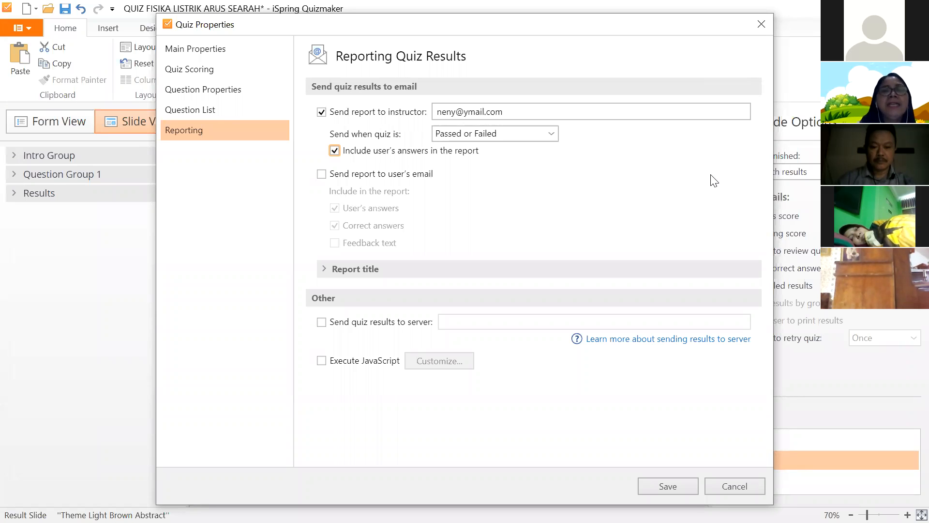
left_click(430, 173)
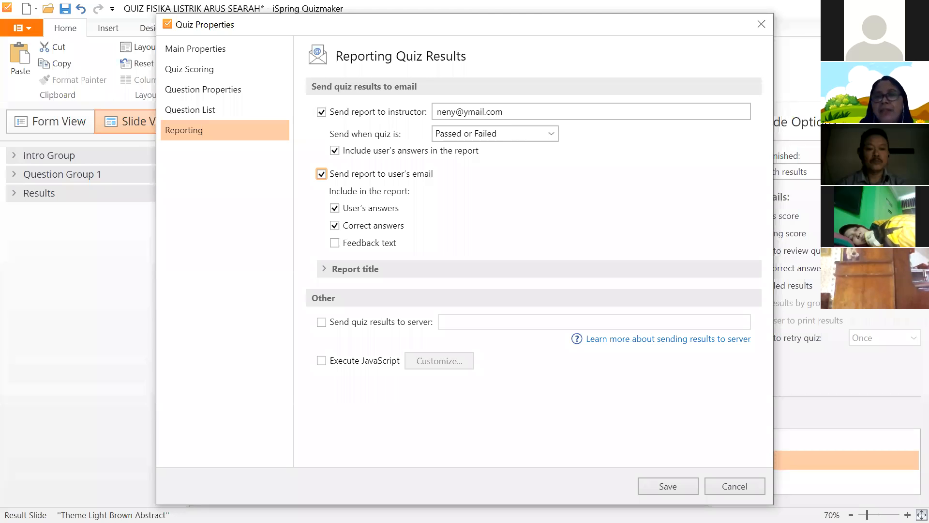
left_click(321, 173)
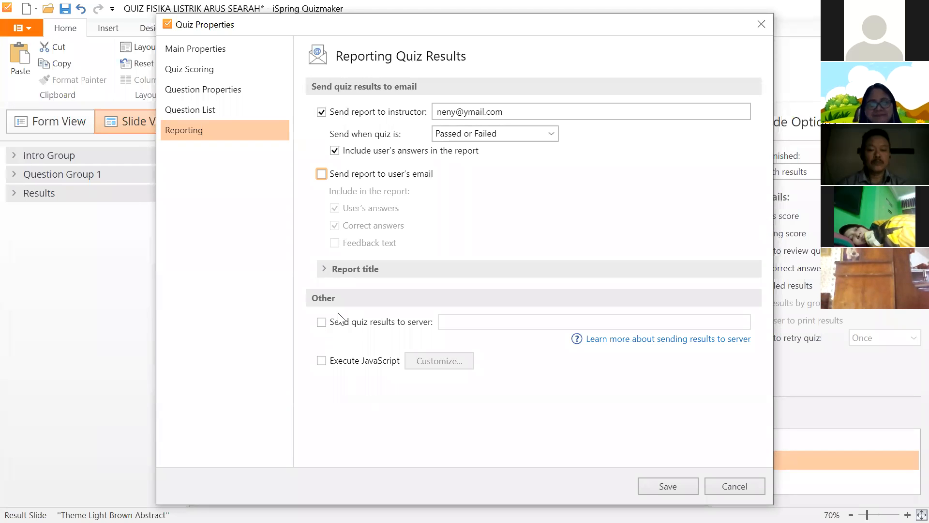
left_click(349, 269)
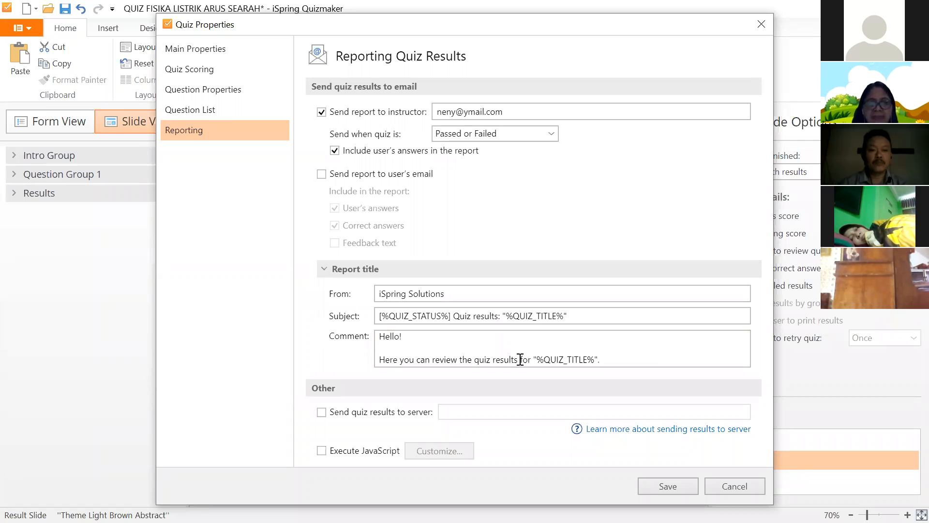
left_click(467, 297)
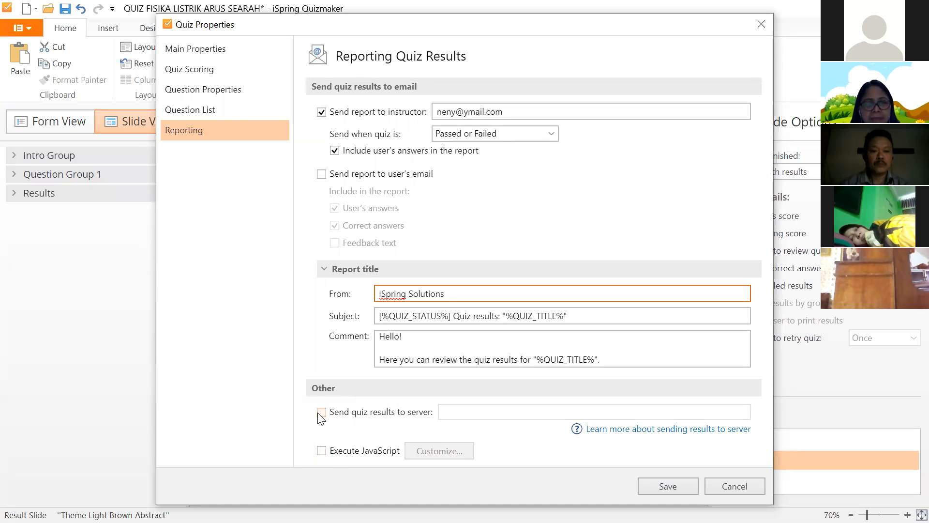
left_click(344, 418)
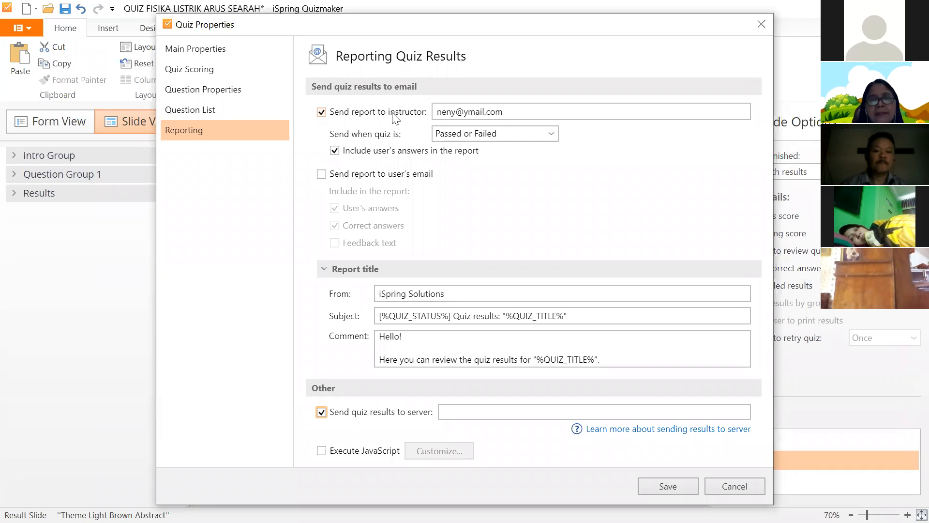
left_click(472, 413)
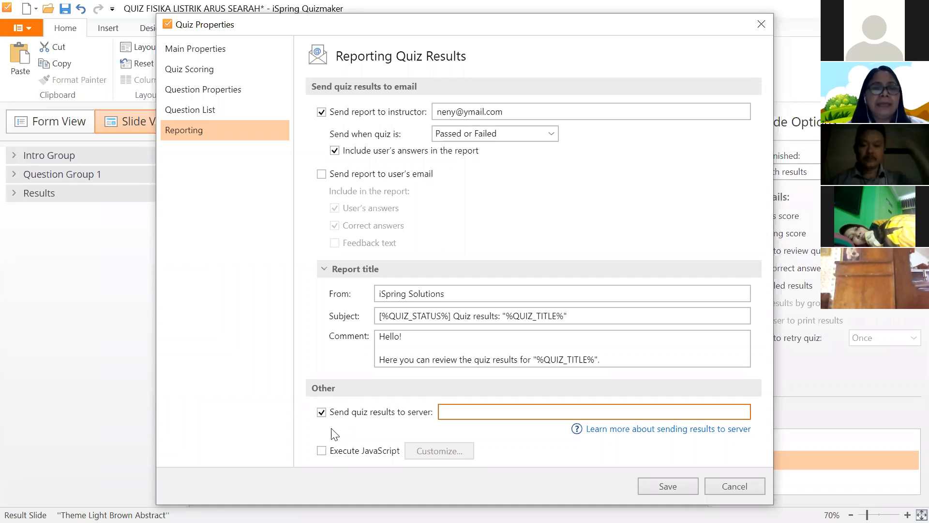
left_click(321, 412)
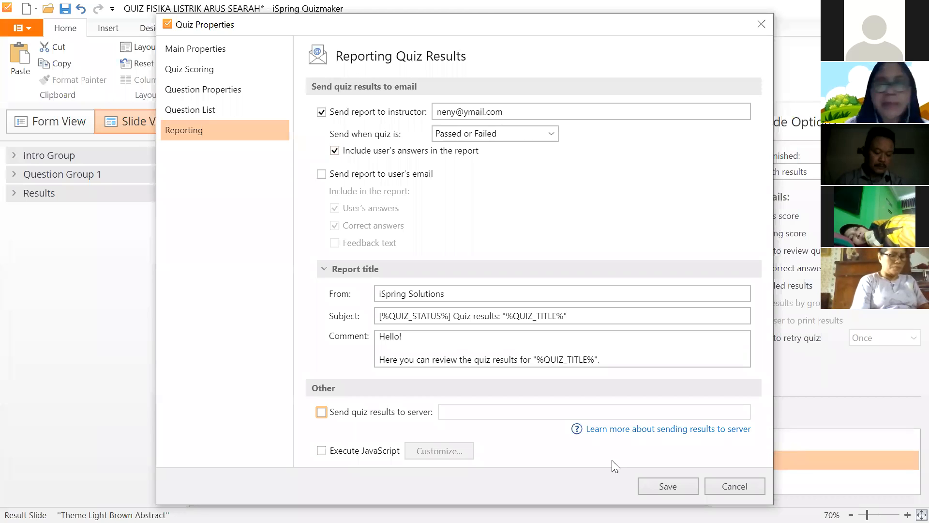
- Save the quiz properties, then close the File menu without saving the quiz
left_click(668, 486)
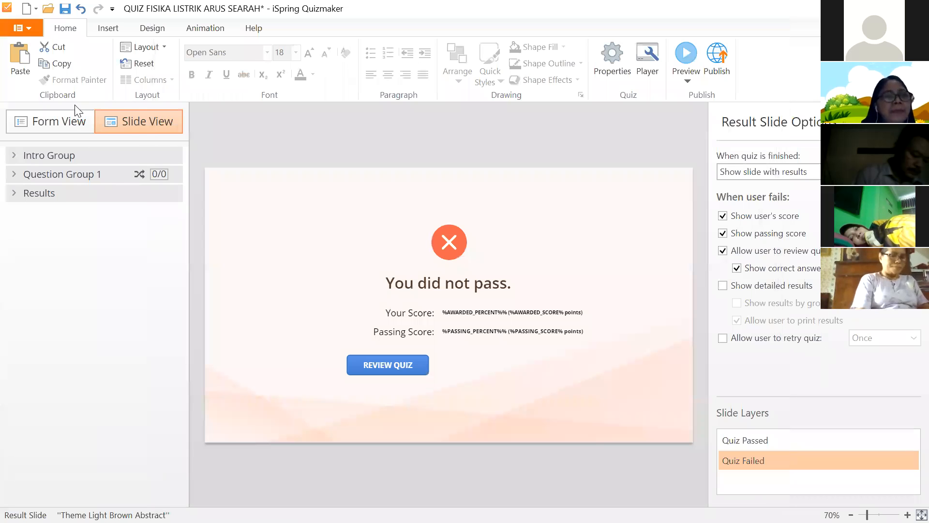
left_click(29, 27)
key("Escape")
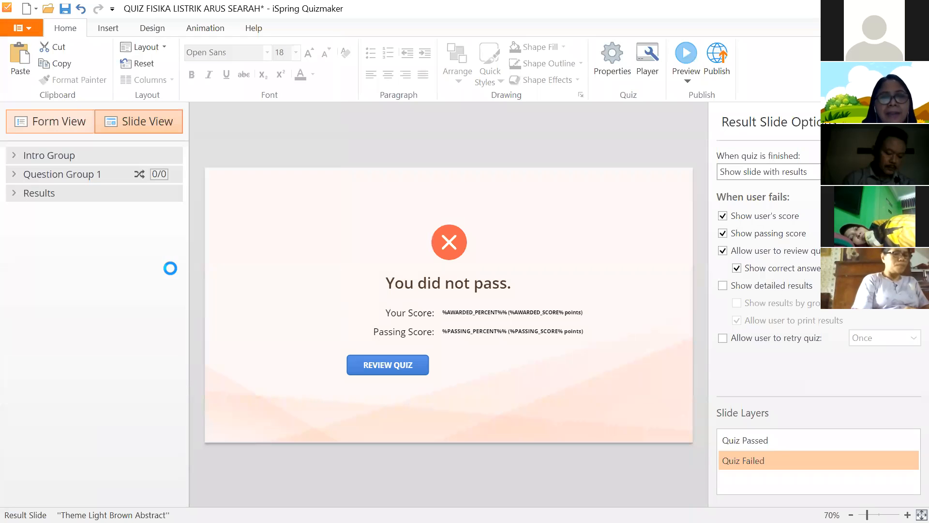